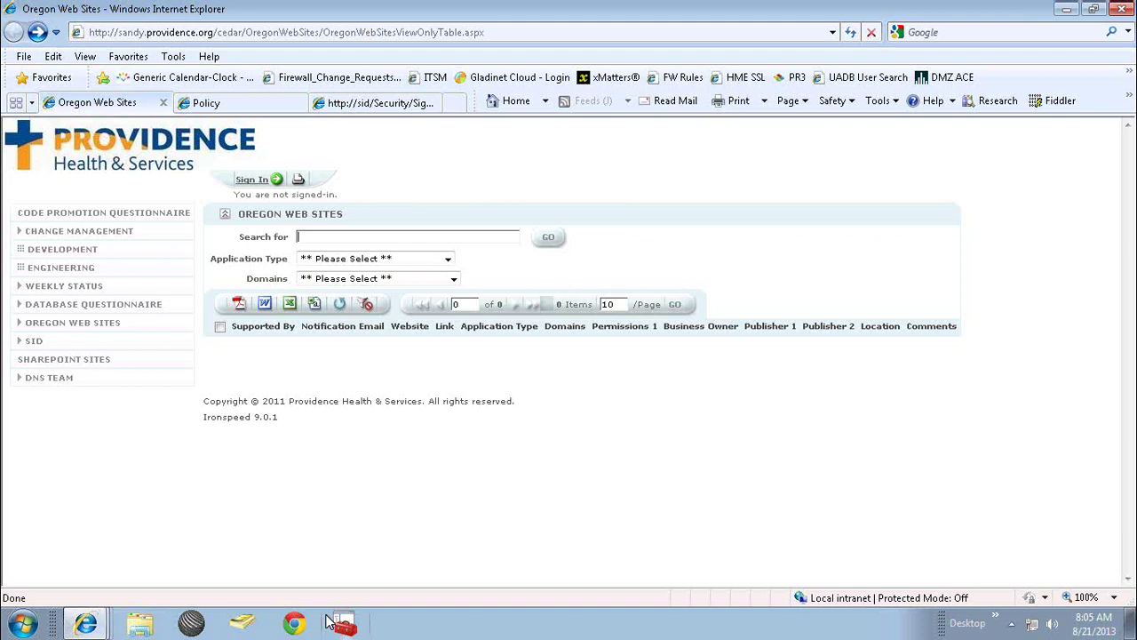
Search Cedar for the hmeweborders suggestion, then go back to Oregon Web Sites after the error page.
{"action": "type", "text": "hml"}
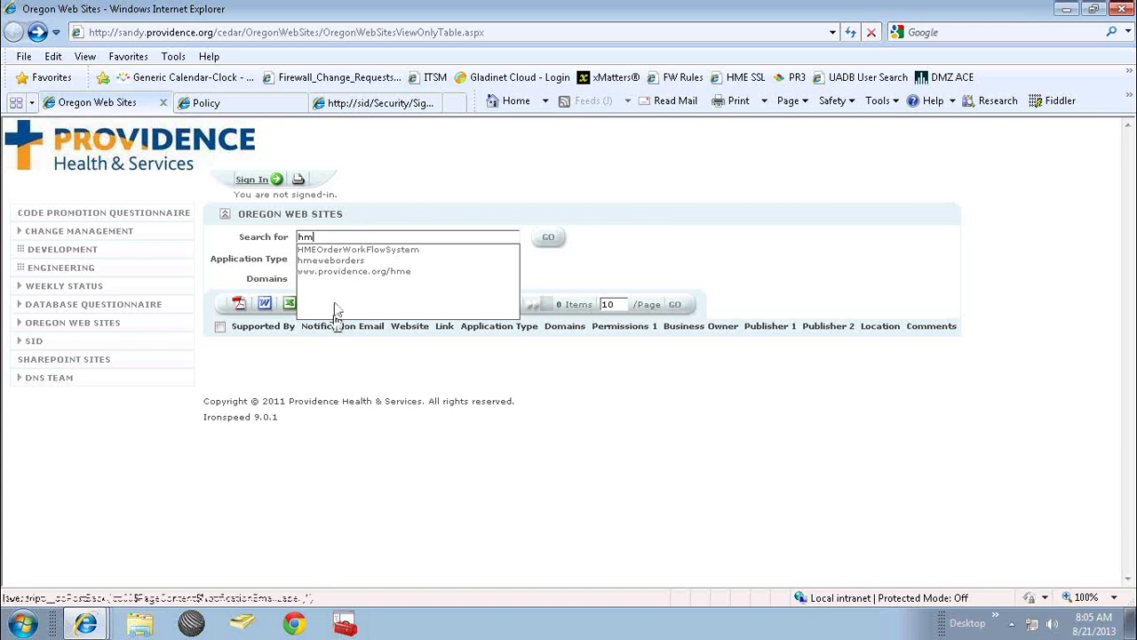
{"action": "left_click", "coordinate": [336, 261]}
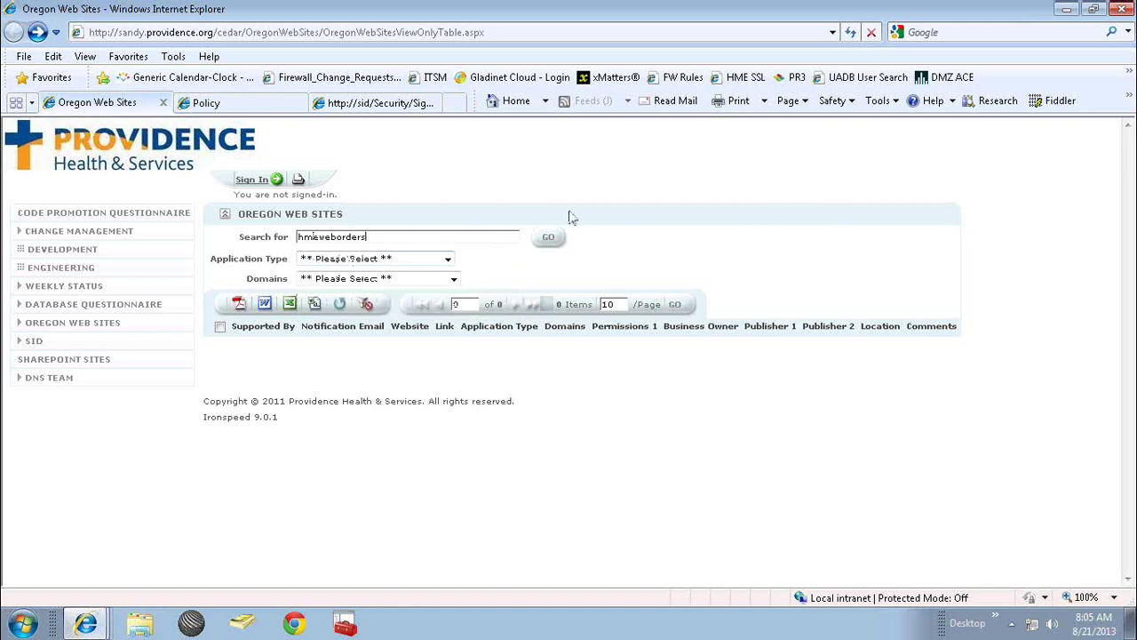
{"action": "left_click", "coordinate": [551, 239]}
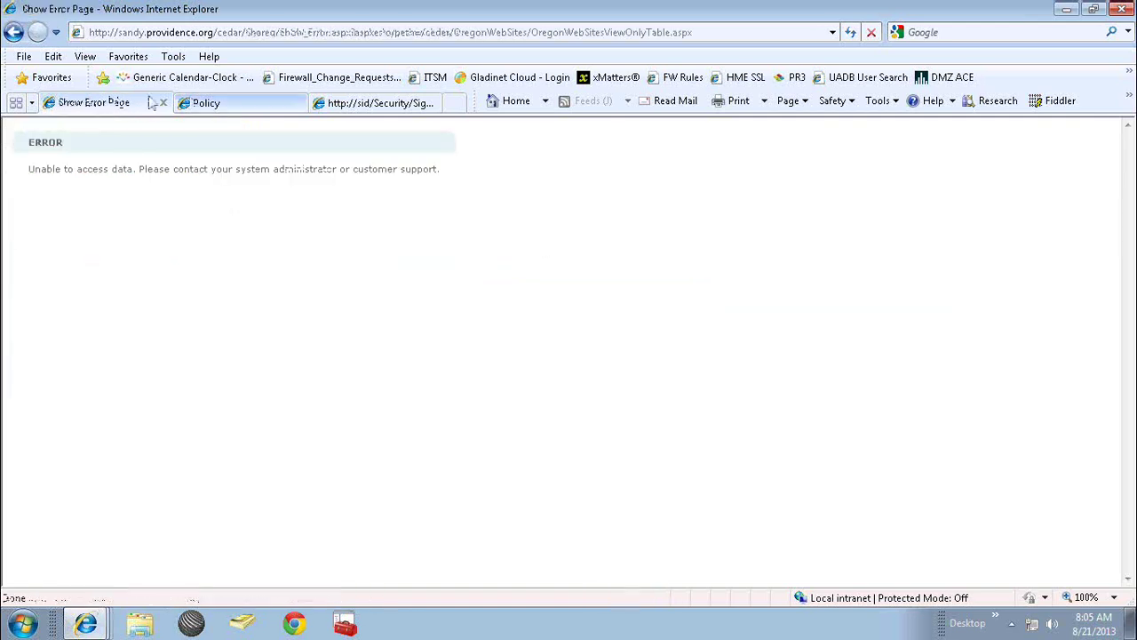
{"action": "left_click", "coordinate": [14, 34]}
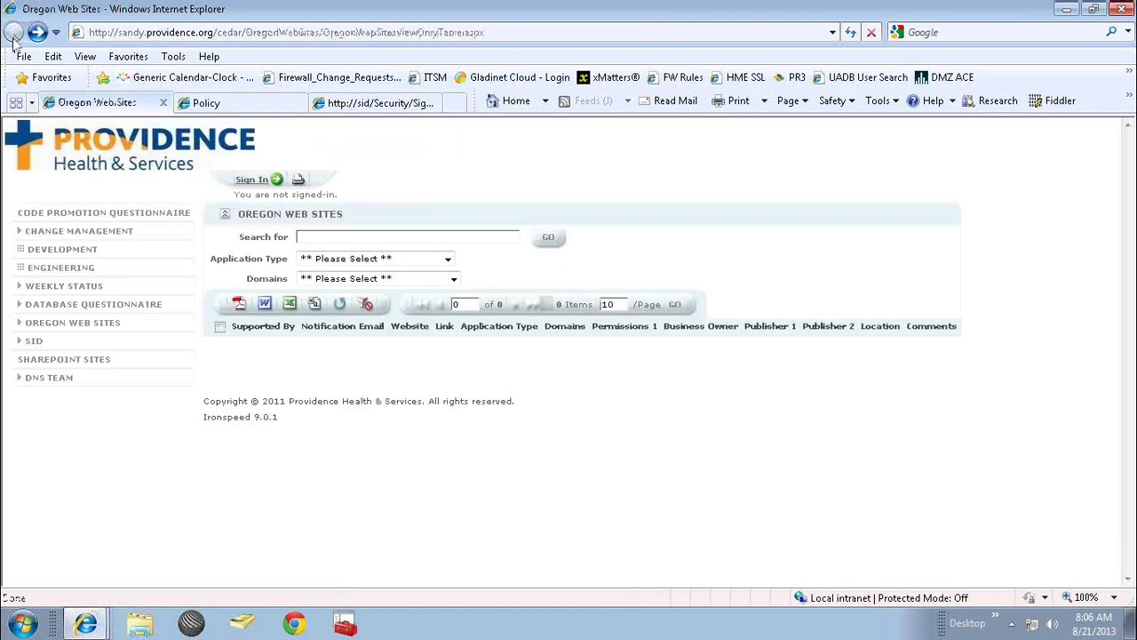
Rerun the hmeweborders search, listing its three appsor web application records.
{"action": "left_click", "coordinate": [333, 241]}
{"action": "type", "text": "hmewebporder"}
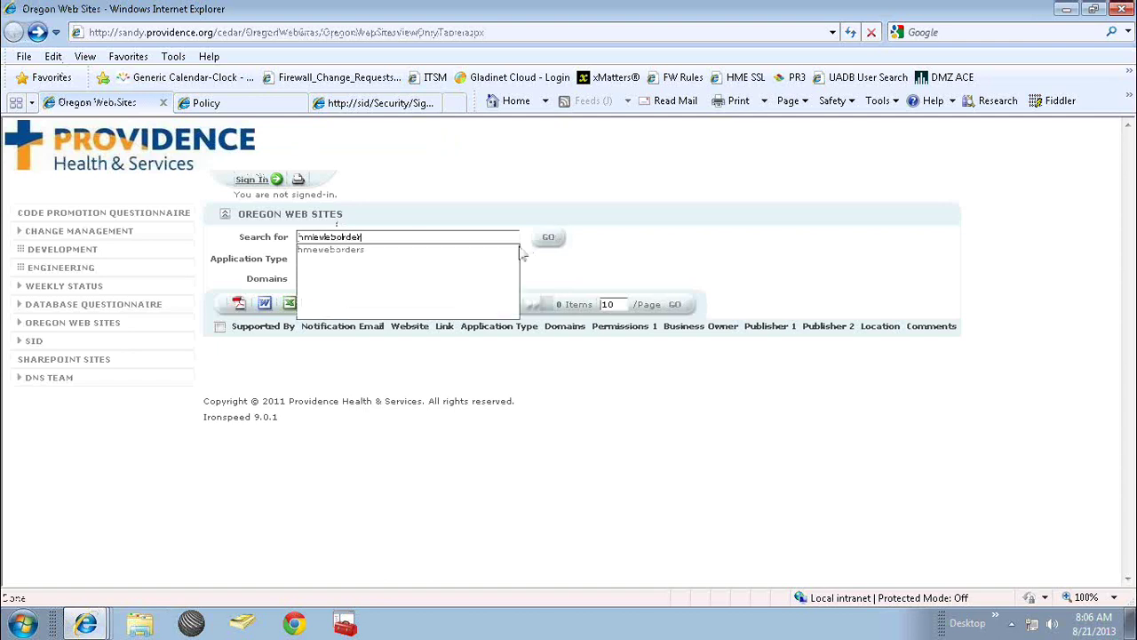
{"action": "left_click", "coordinate": [499, 251]}
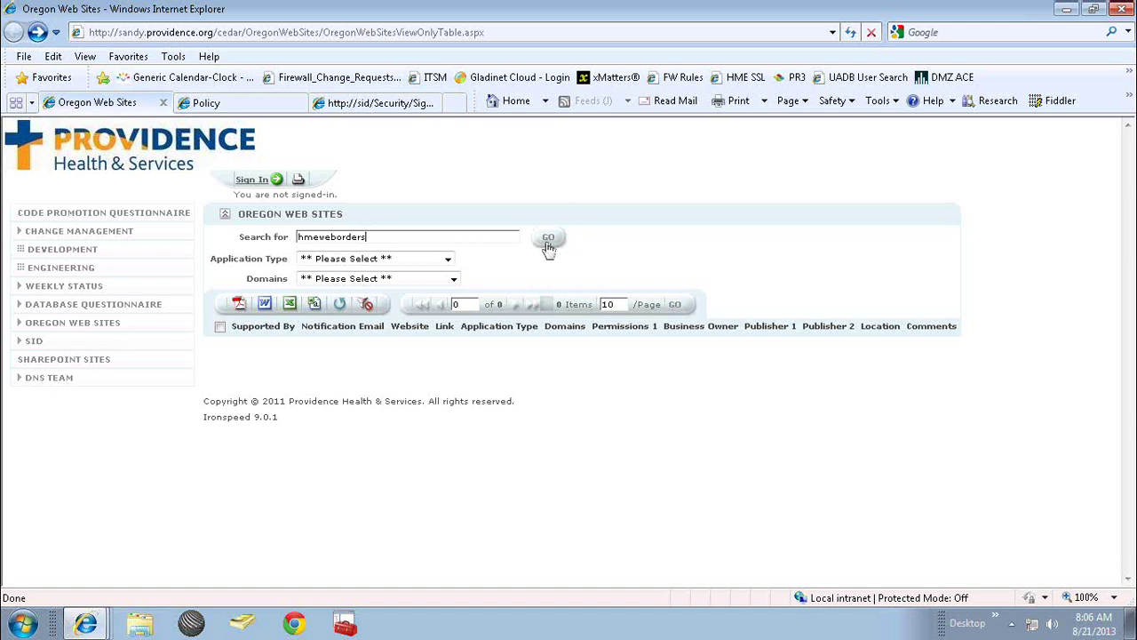
{"action": "left_click", "coordinate": [549, 239]}
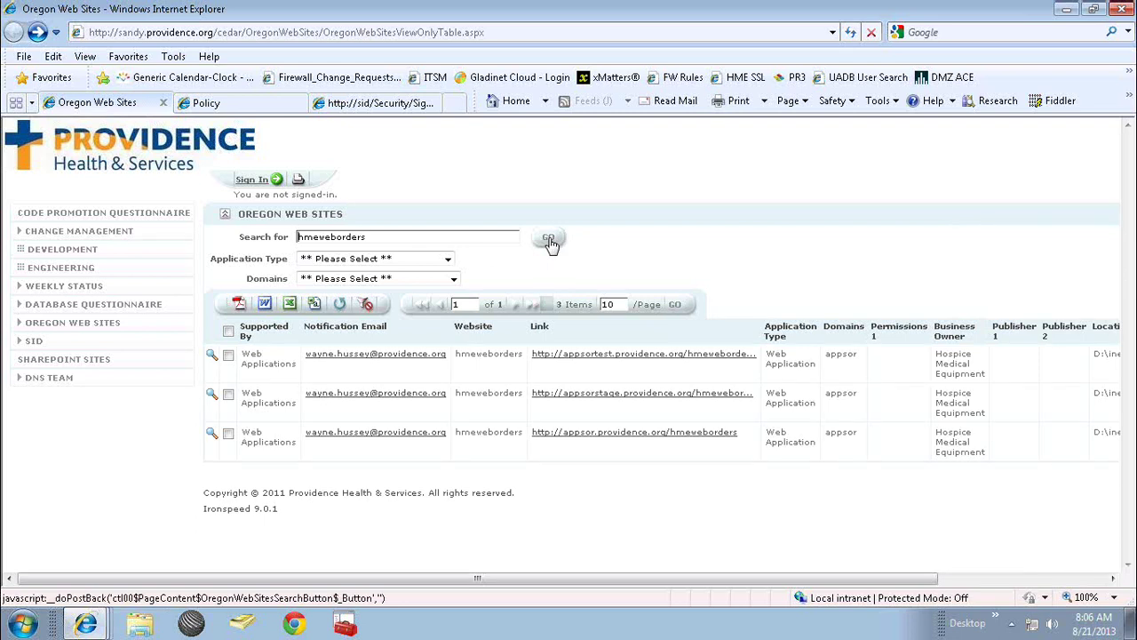
{"action": "left_click", "coordinate": [549, 240]}
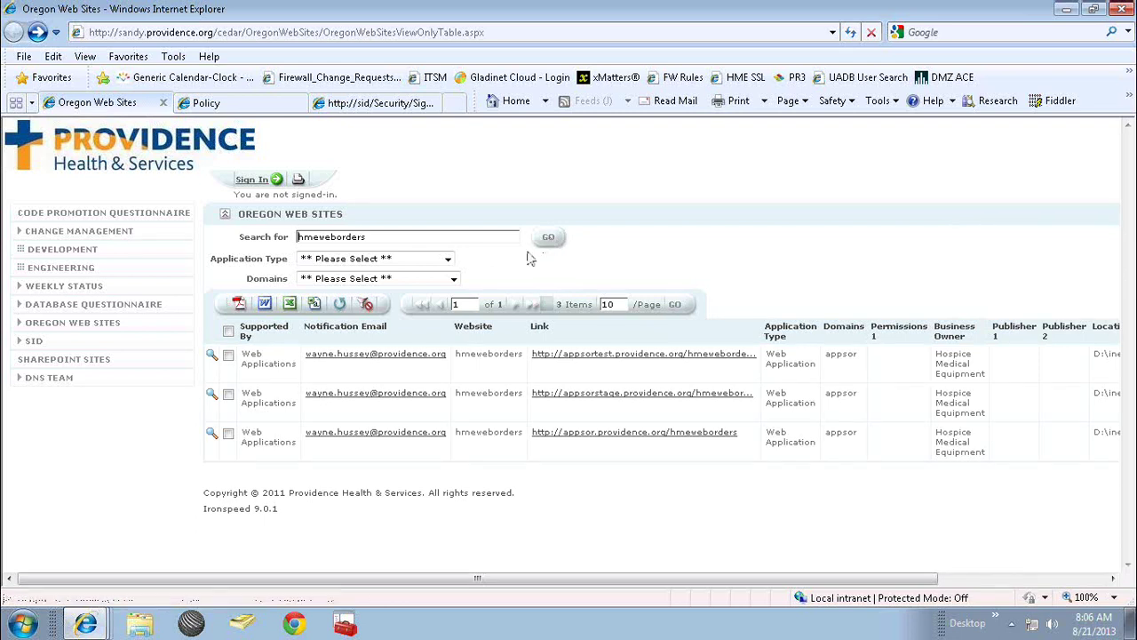
{"action": "left_click", "coordinate": [212, 356]}
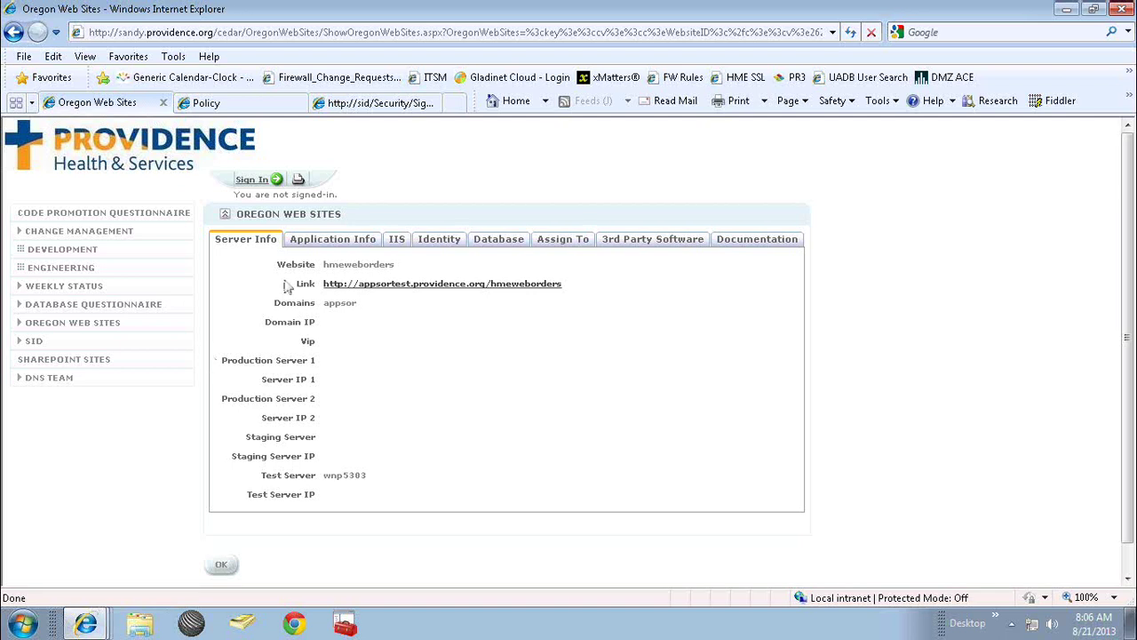
{"action": "left_click", "coordinate": [318, 248]}
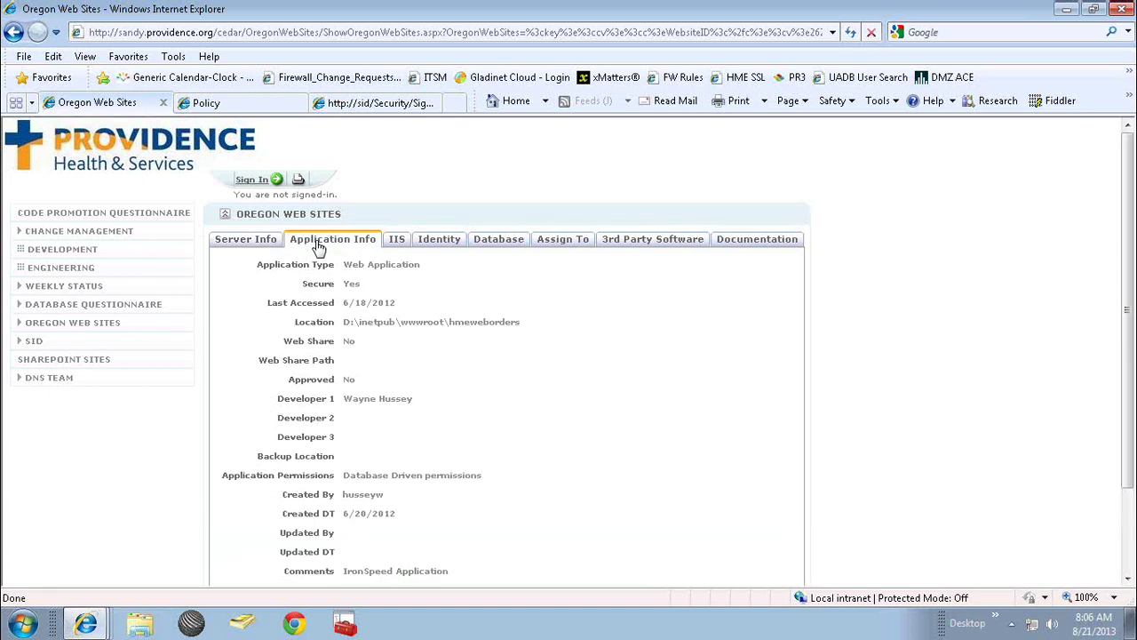
{"action": "left_click", "coordinate": [566, 241]}
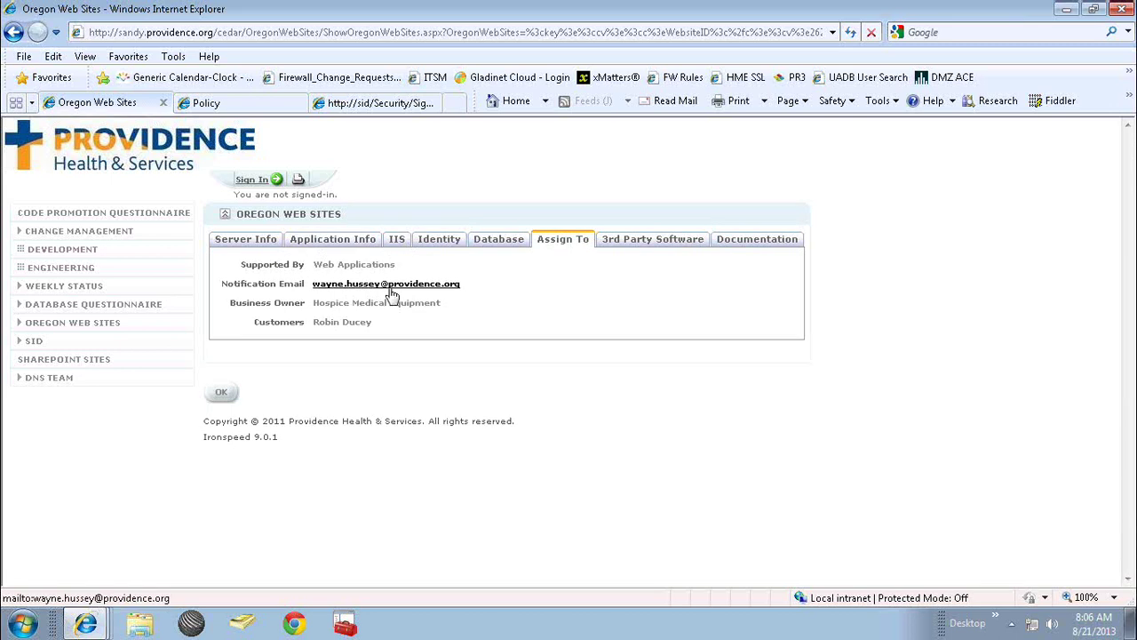
{"action": "left_click", "coordinate": [397, 245]}
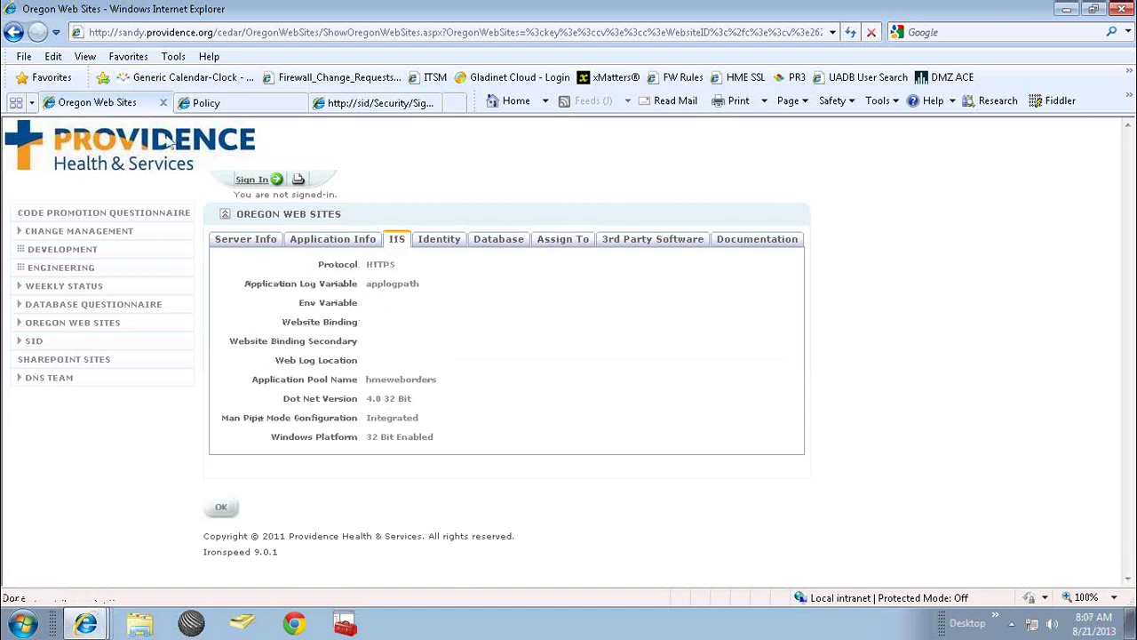
{"action": "left_click", "coordinate": [13, 33]}
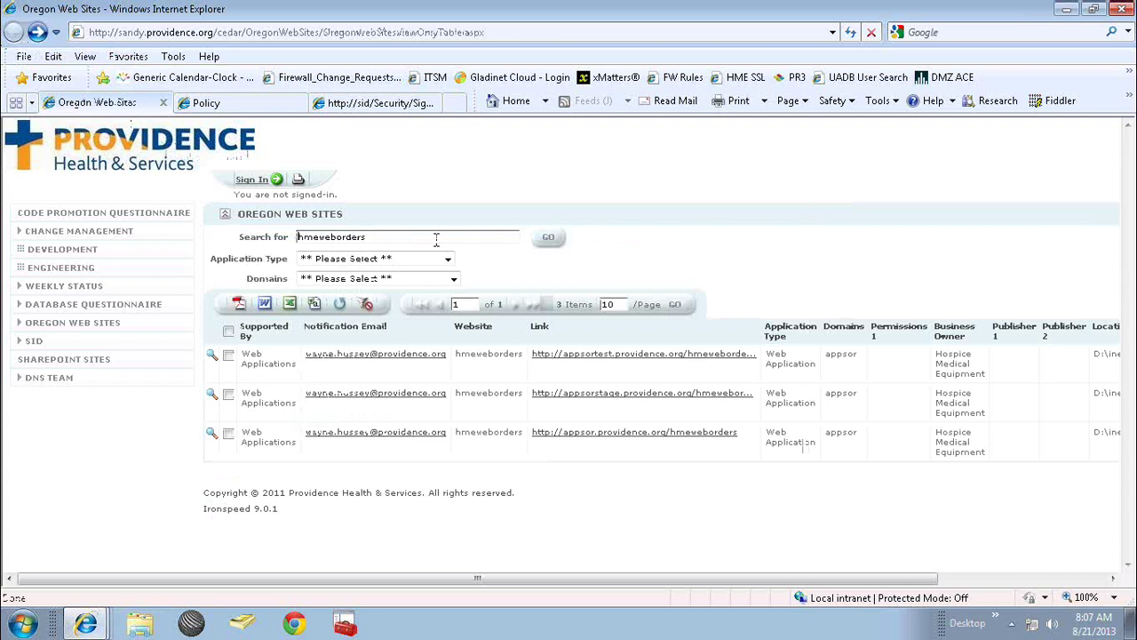
Clear the hmeweborders search term and filter the site list to the willamette domain (113 items).
{"action": "key", "text": "BackSpace"}
{"action": "key", "text": "BackSpace"}
{"action": "key", "text": "BackSpace"}
{"action": "key", "text": "BackSpace"}
{"action": "key", "text": "BackSpace"}
{"action": "key", "text": "BackSpace"}
{"action": "key", "text": "BackSpace"}
{"action": "key", "text": "BackSpace"}
{"action": "key", "text": "BackSpace"}
{"action": "key", "text": "BackSpace"}
{"action": "key", "text": "BackSpace"}
{"action": "key", "text": "BackSpace"}
{"action": "left_click", "coordinate": [548, 241]}
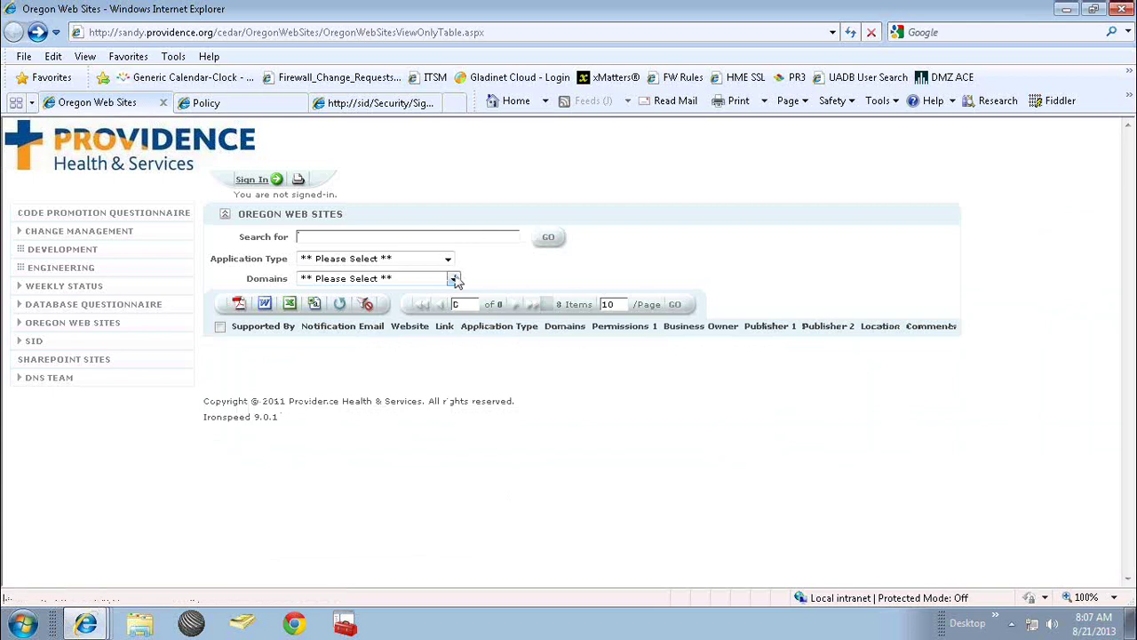
{"action": "left_click", "coordinate": [454, 280]}
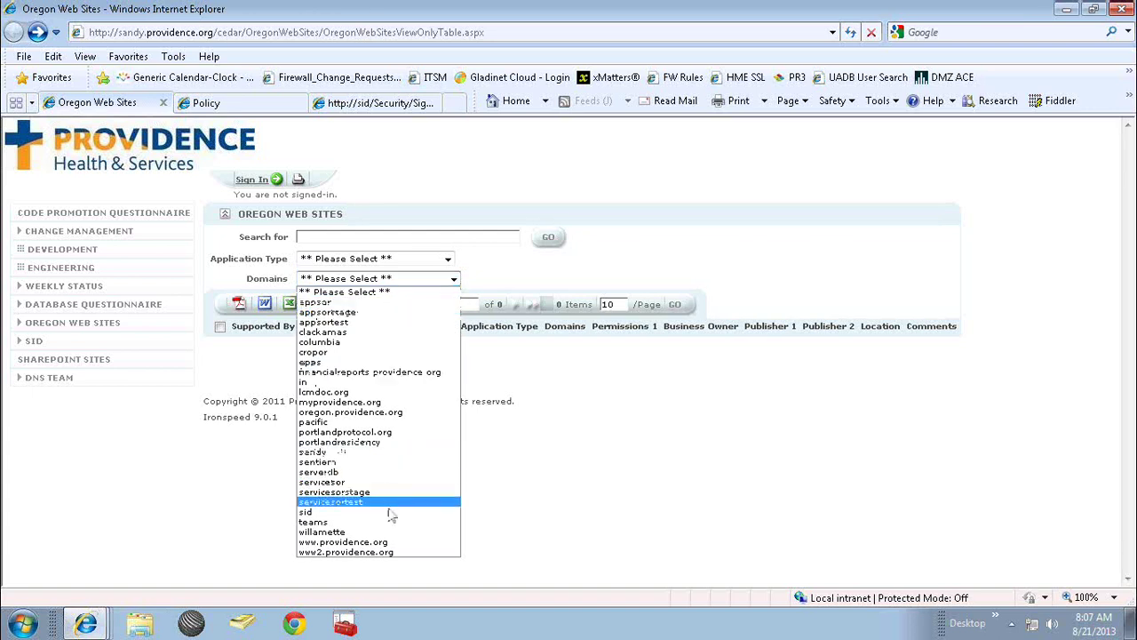
{"action": "left_click", "coordinate": [384, 532]}
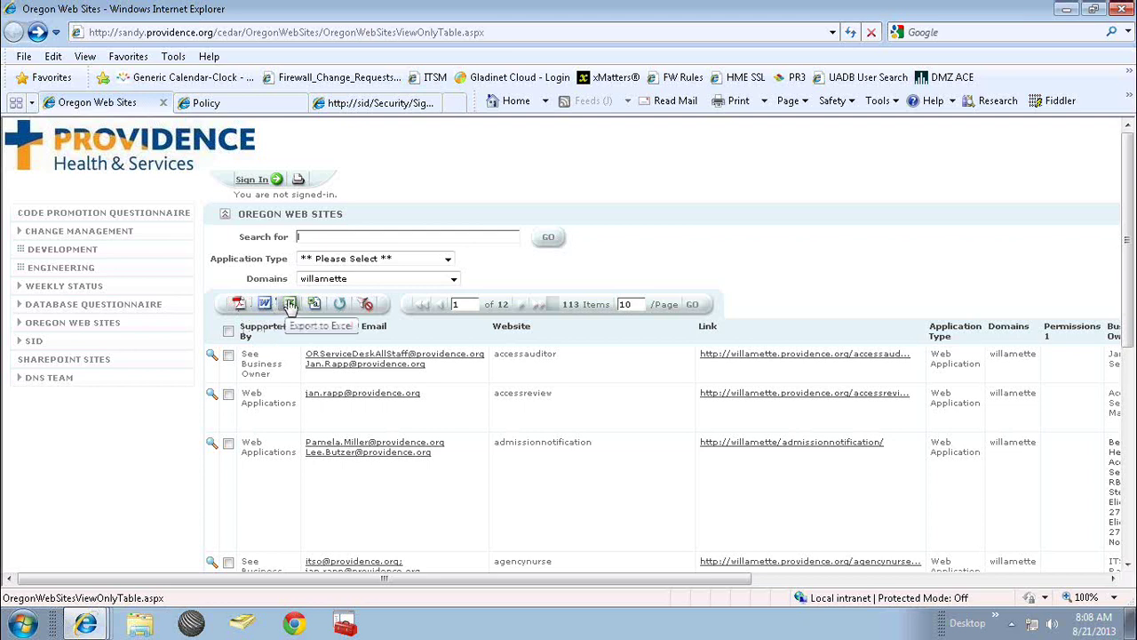
Export the willamette site list and open it in Excel as OregonWebSites[1].xls.
{"action": "left_click", "coordinate": [290, 305]}
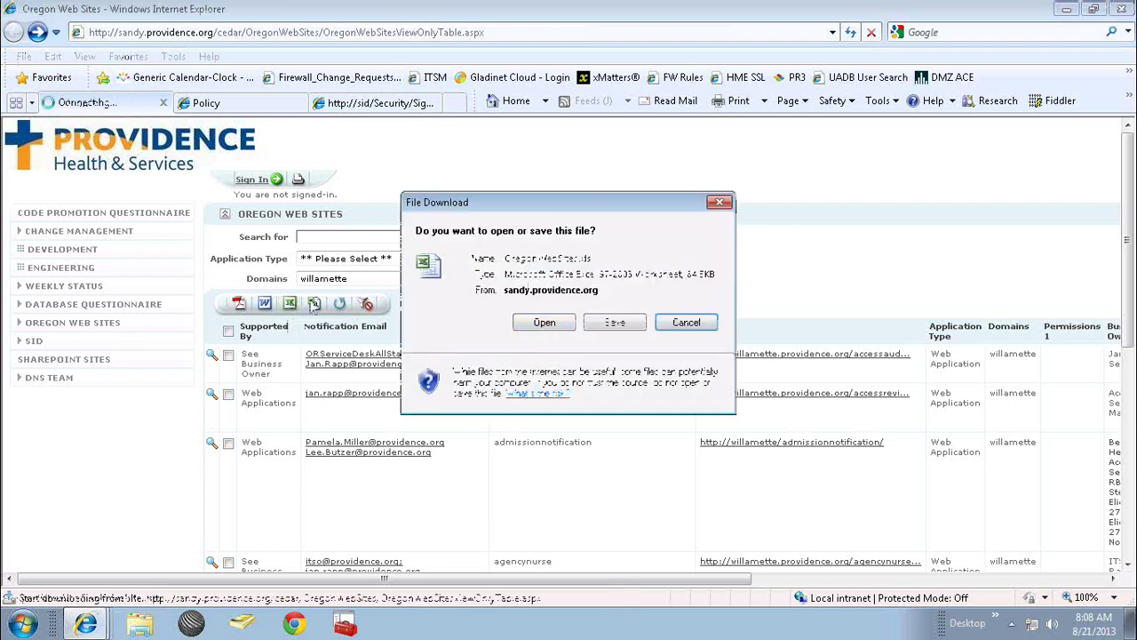
{"action": "left_click", "coordinate": [544, 323]}
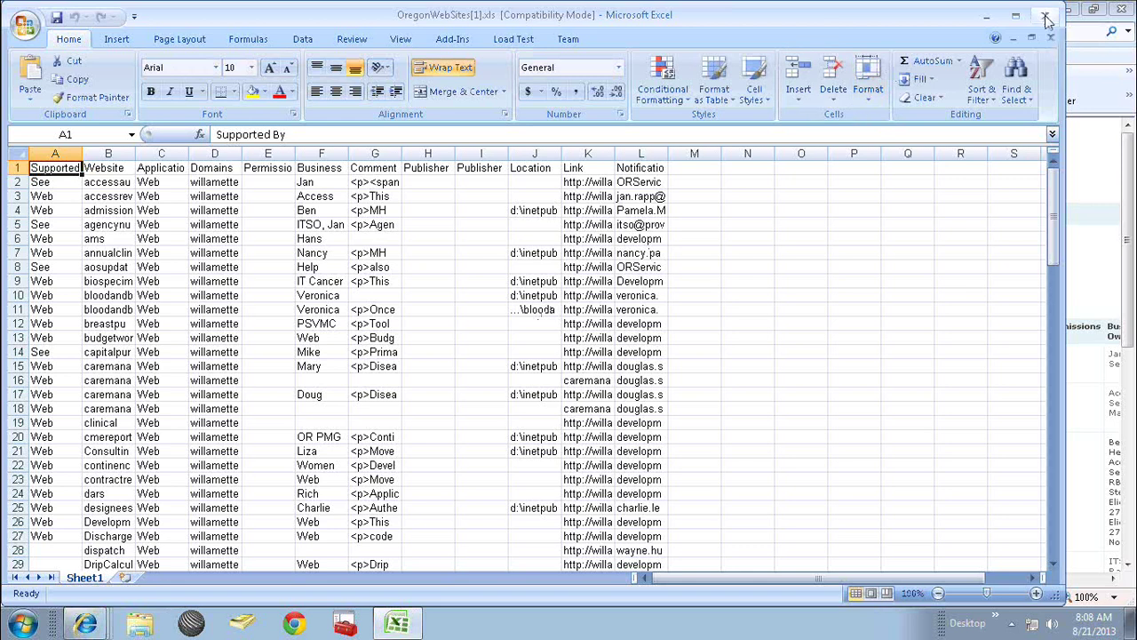
Close the exported workbook and return to the browser's willamette list.
{"action": "left_click", "coordinate": [1046, 20]}
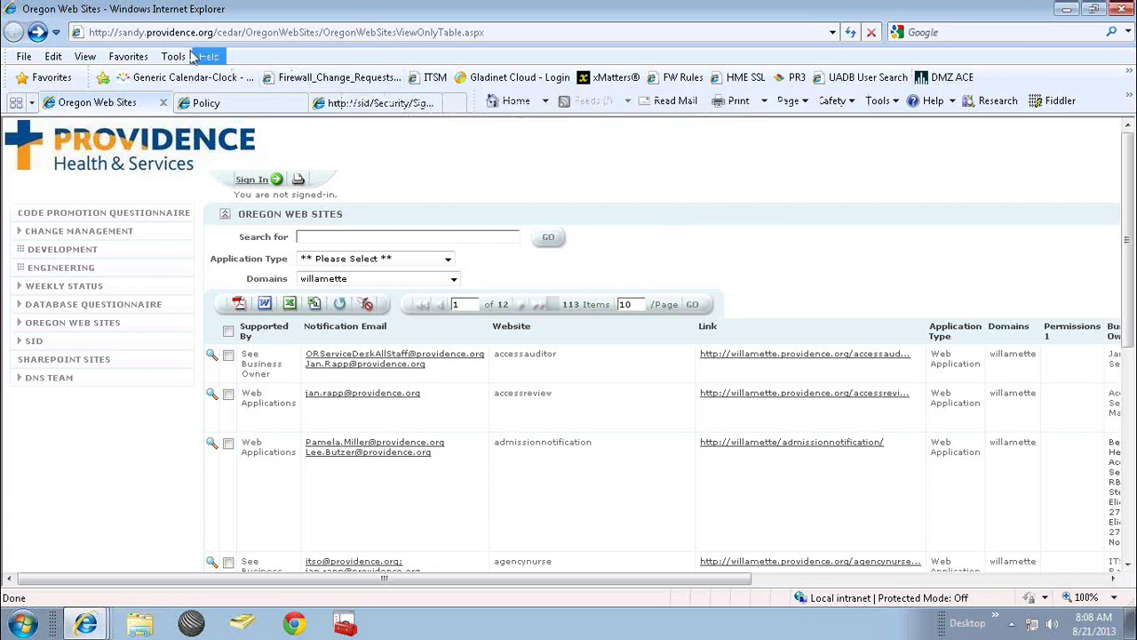
{"action": "left_click", "coordinate": [145, 33]}
Change the address from sandy to sandytest, trimming it to the Cedar root, to load the Applications page.
{"action": "left_click", "coordinate": [144, 33]}
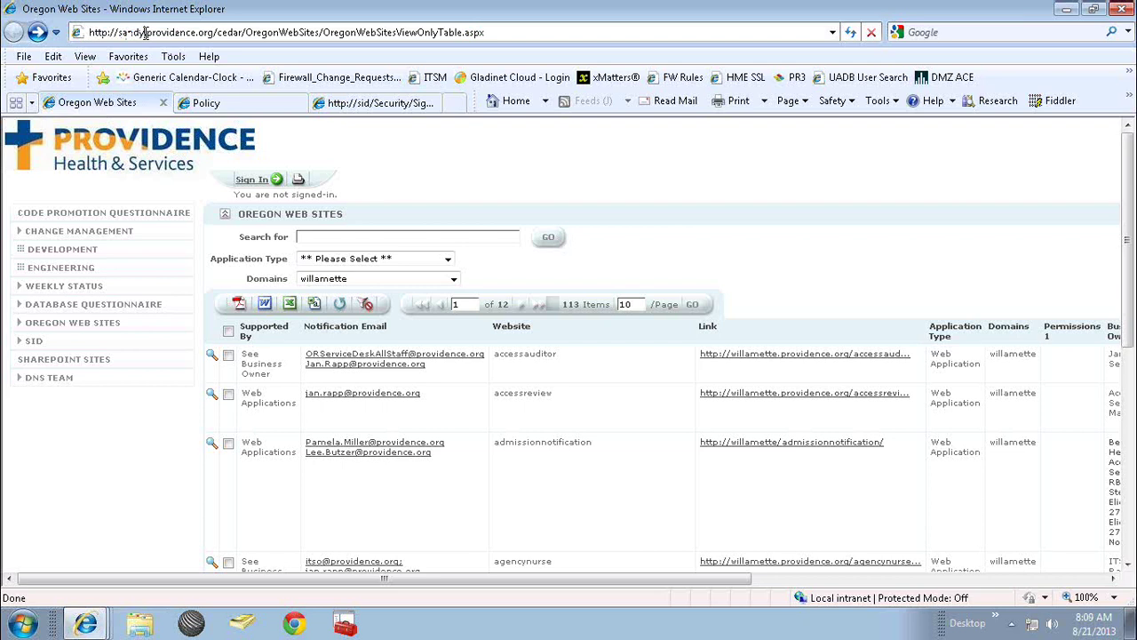
{"action": "type", "text": "test"}
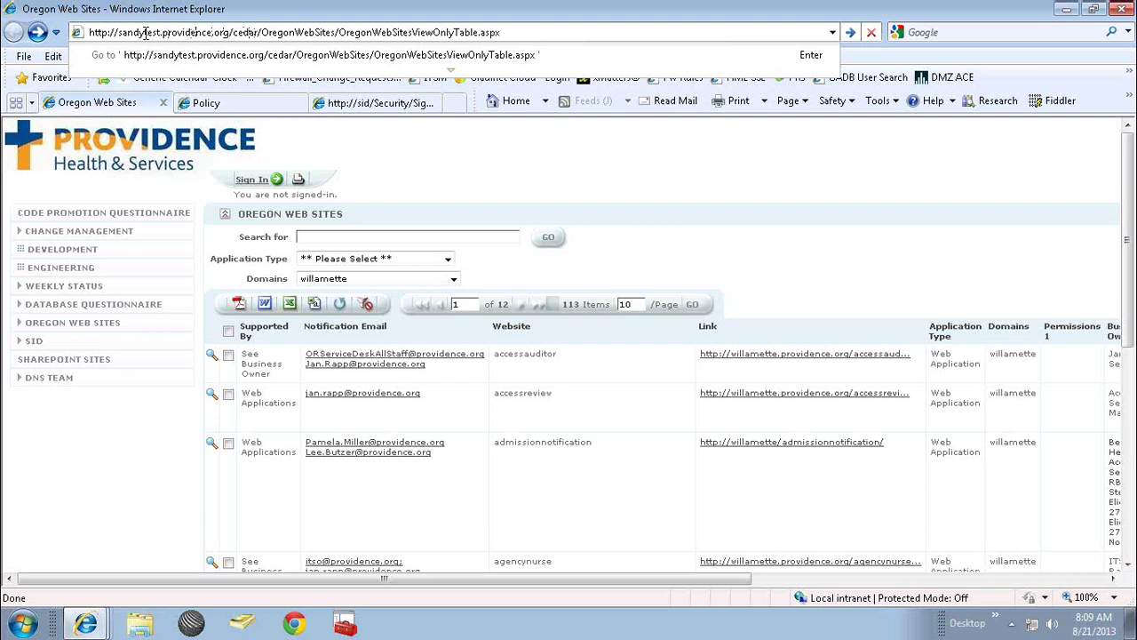
{"action": "key", "text": "Delete"}
{"action": "key", "text": "Delete"}
{"action": "key", "text": "Delete"}
{"action": "key", "text": "Delete"}
{"action": "key", "text": "Delete"}
{"action": "key", "text": "Delete"}
{"action": "key", "text": "Delete"}
{"action": "key", "text": "Delete"}
{"action": "key", "text": "Delete"}
{"action": "key", "text": "Delete"}
{"action": "key", "text": "Delete"}
{"action": "key", "text": "Delete"}
{"action": "key", "text": "Delete"}
{"action": "key", "text": "Delete"}
{"action": "key", "text": "Delete"}
{"action": "key", "text": "Delete"}
{"action": "key", "text": "Delete"}
{"action": "key", "text": "Delete"}
{"action": "key", "text": "Delete"}
{"action": "key", "text": "Delete"}
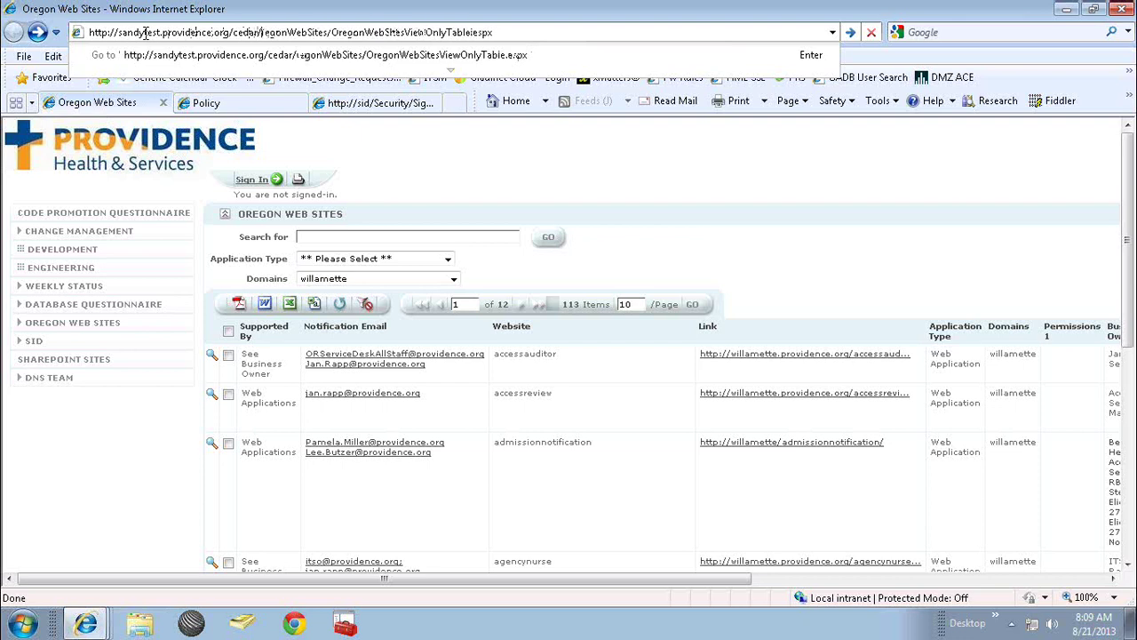
{"action": "key", "text": "Delete"}
{"action": "key", "text": "Delete"}
{"action": "key", "text": "Delete"}
{"action": "key", "text": "Delete"}
{"action": "key", "text": "Delete"}
{"action": "key", "text": "Delete"}
{"action": "key", "text": "Delete"}
{"action": "key", "text": "Delete"}
{"action": "key", "text": "Delete"}
{"action": "key", "text": "Delete"}
{"action": "key", "text": "Delete"}
{"action": "key", "text": "Delete"}
{"action": "key", "text": "Delete"}
{"action": "key", "text": "Delete"}
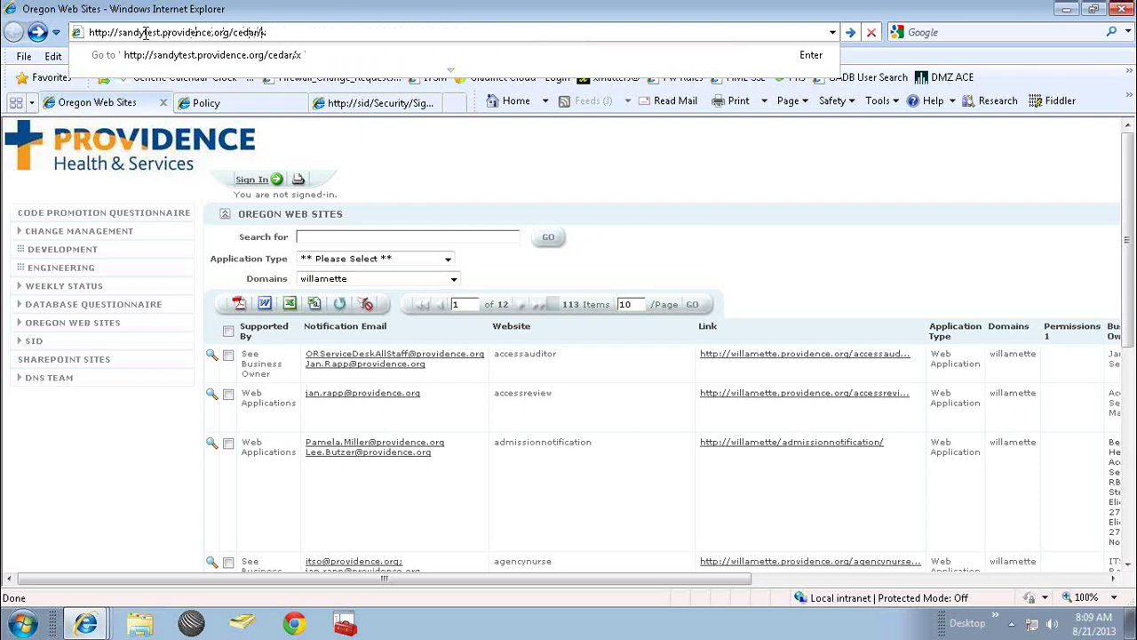
{"action": "key", "text": "Return"}
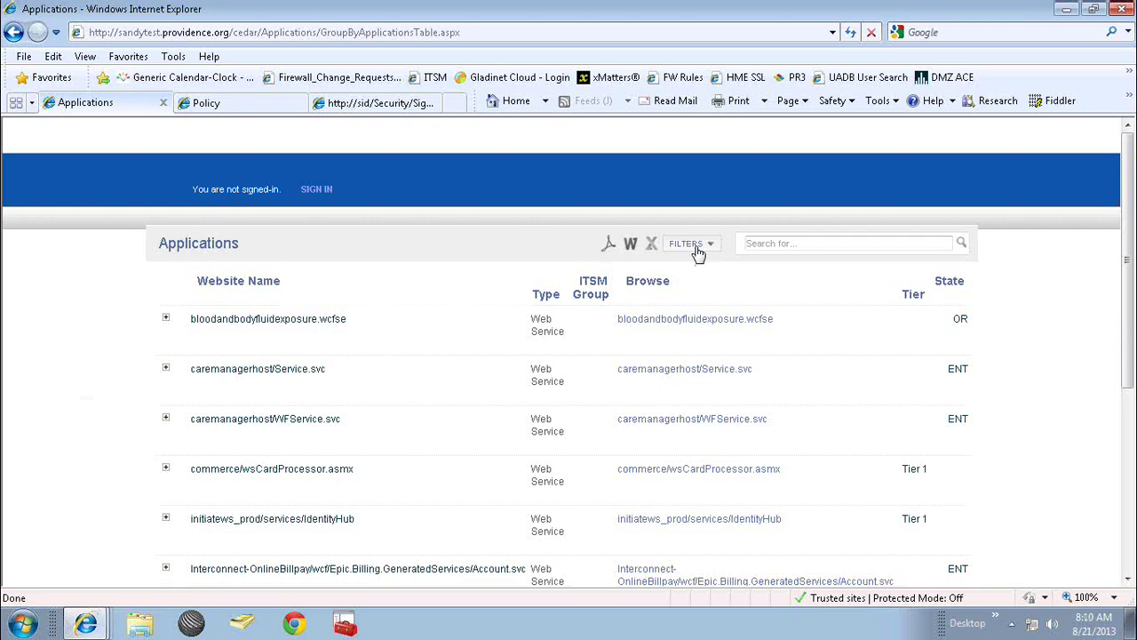
Review the filter options, then expand bloodandbodyfluidexposure.wcfse to show its Production database details.
{"action": "left_click", "coordinate": [698, 253]}
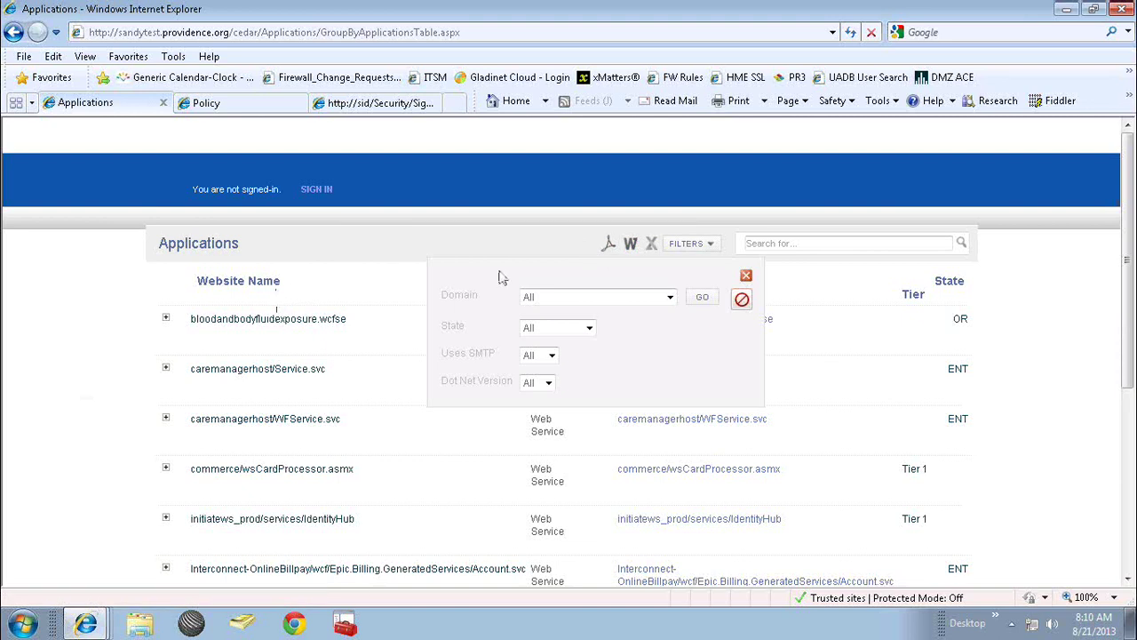
{"action": "left_click", "coordinate": [746, 276]}
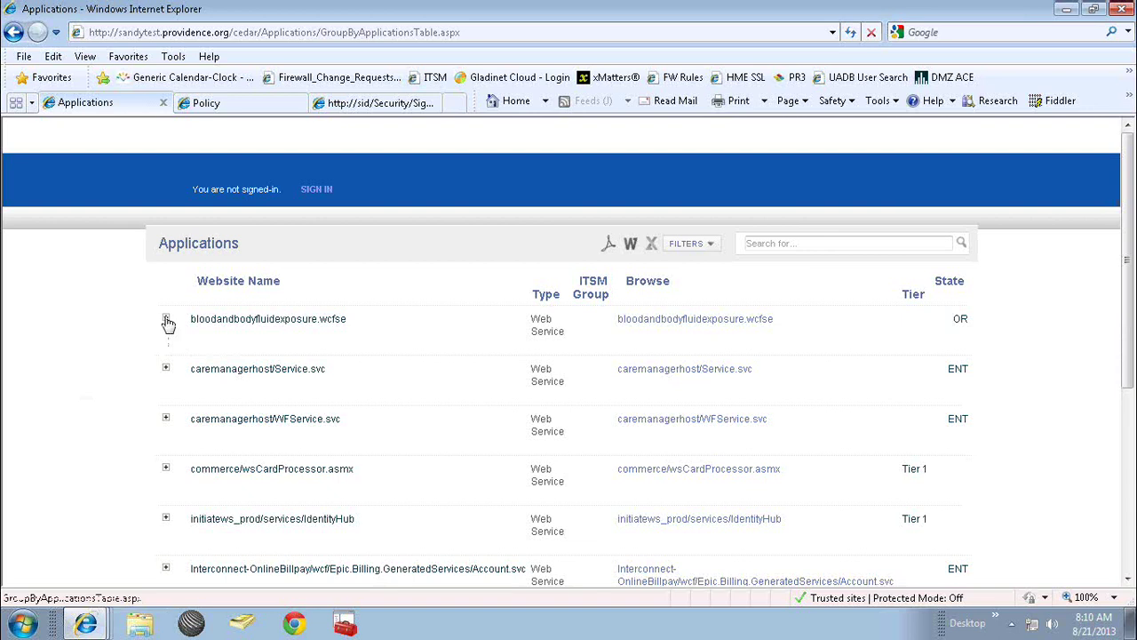
{"action": "left_click", "coordinate": [166, 320]}
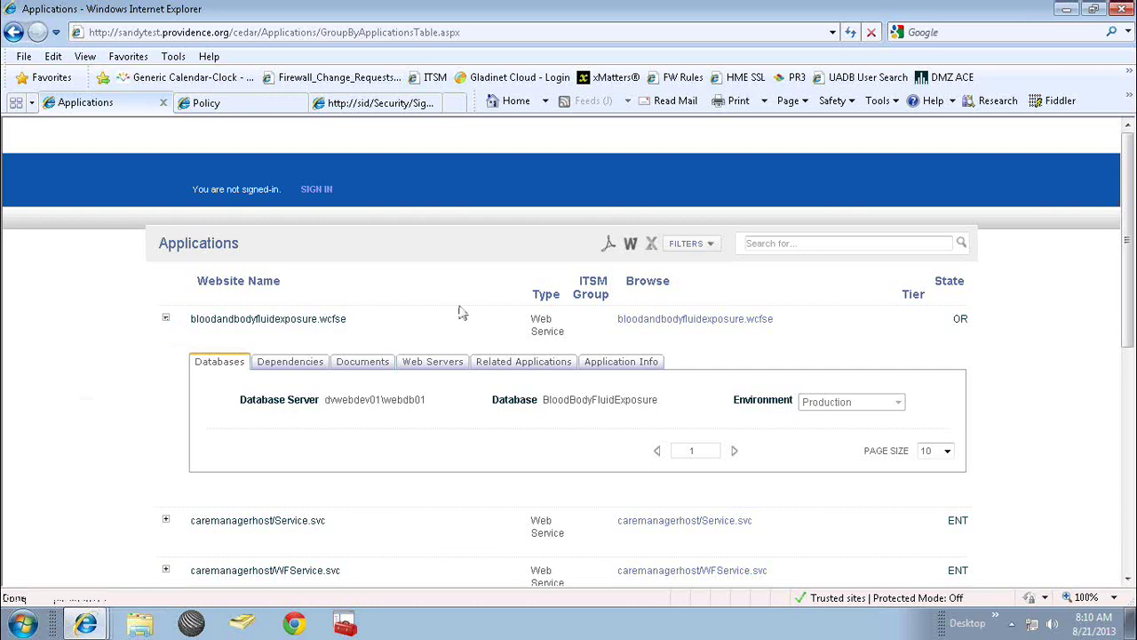
Search the Applications list for hmeweborders, showing hmeweborders and hmewebordersdemo.
{"action": "left_click", "coordinate": [776, 244]}
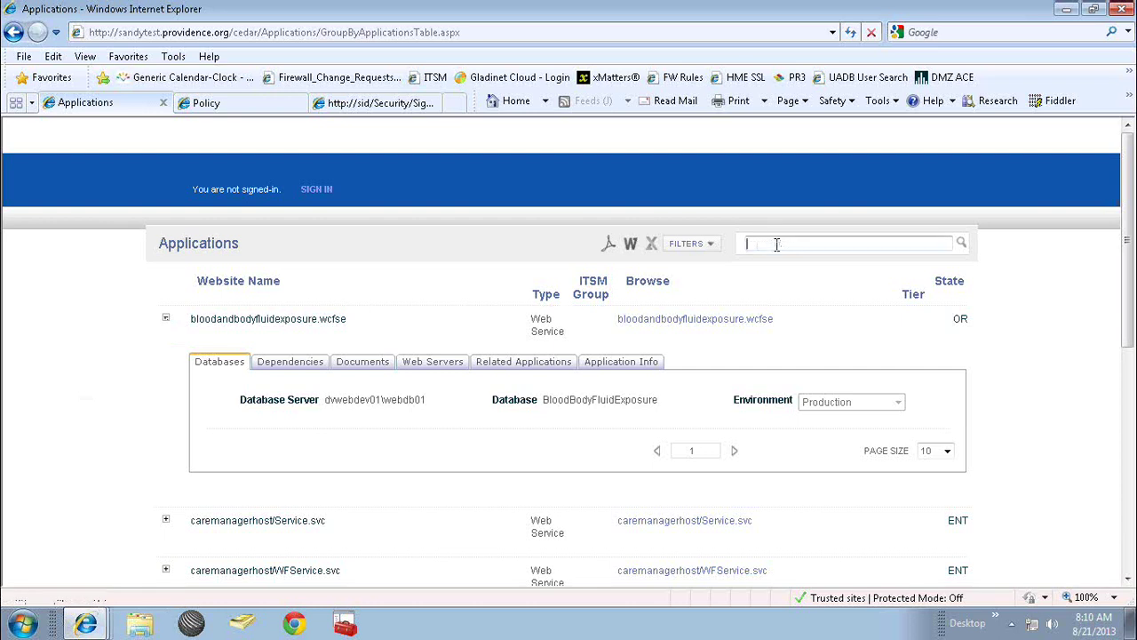
{"action": "type", "text": "hme"}
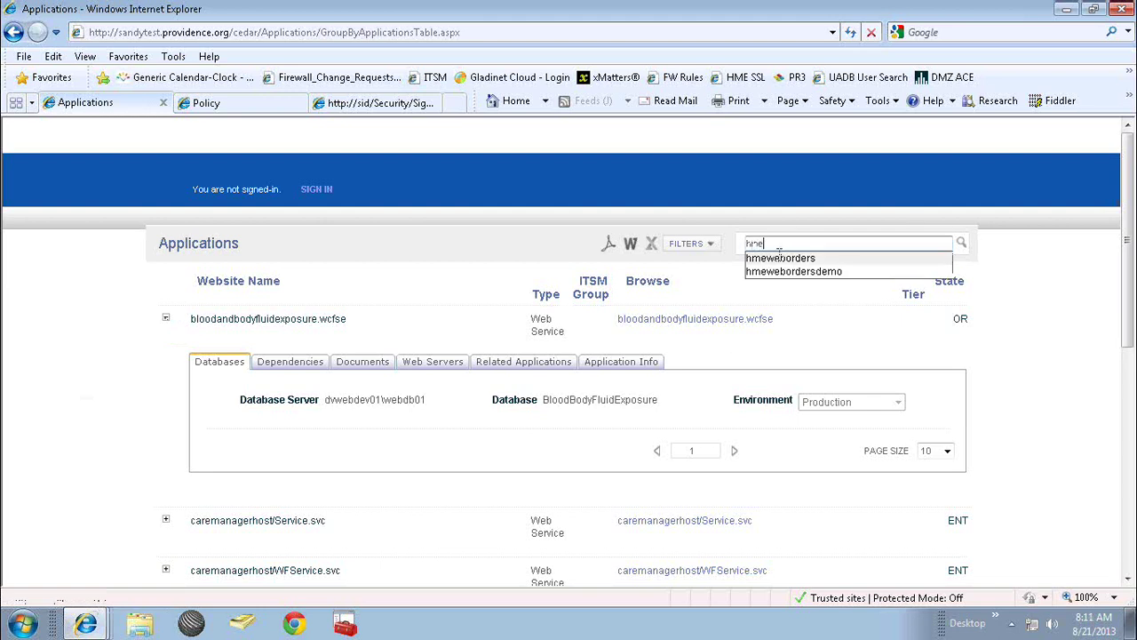
{"action": "left_click", "coordinate": [779, 258]}
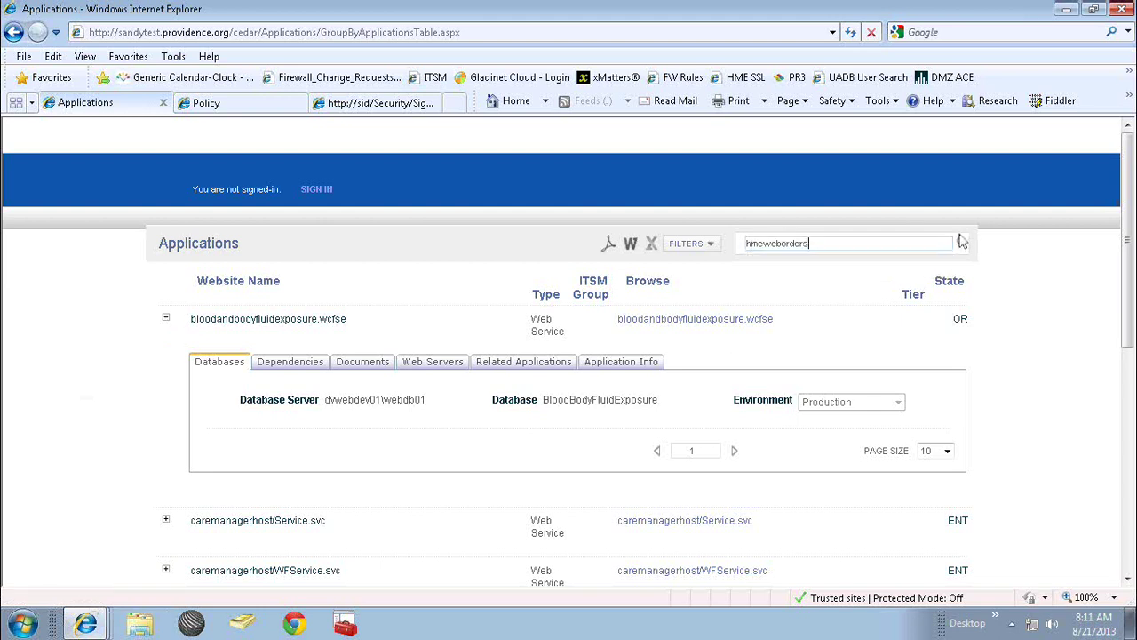
{"action": "left_click", "coordinate": [962, 245]}
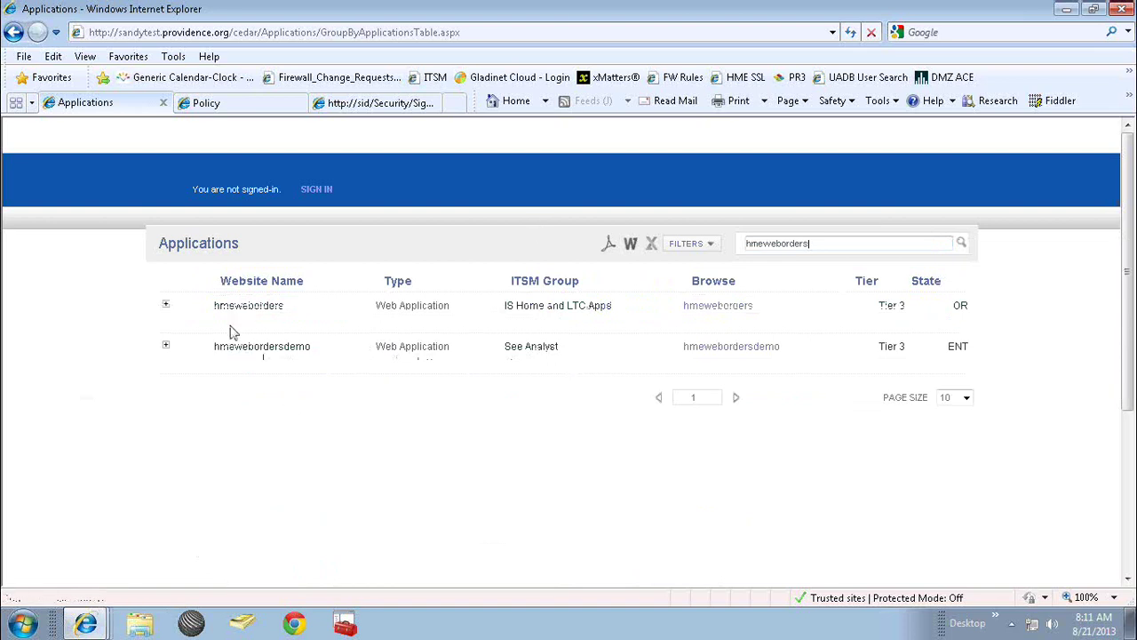
Expand hmeweborders and view its Web Servers, Application Info, then Documents tab listing HME User Manual.
{"action": "left_click", "coordinate": [166, 305]}
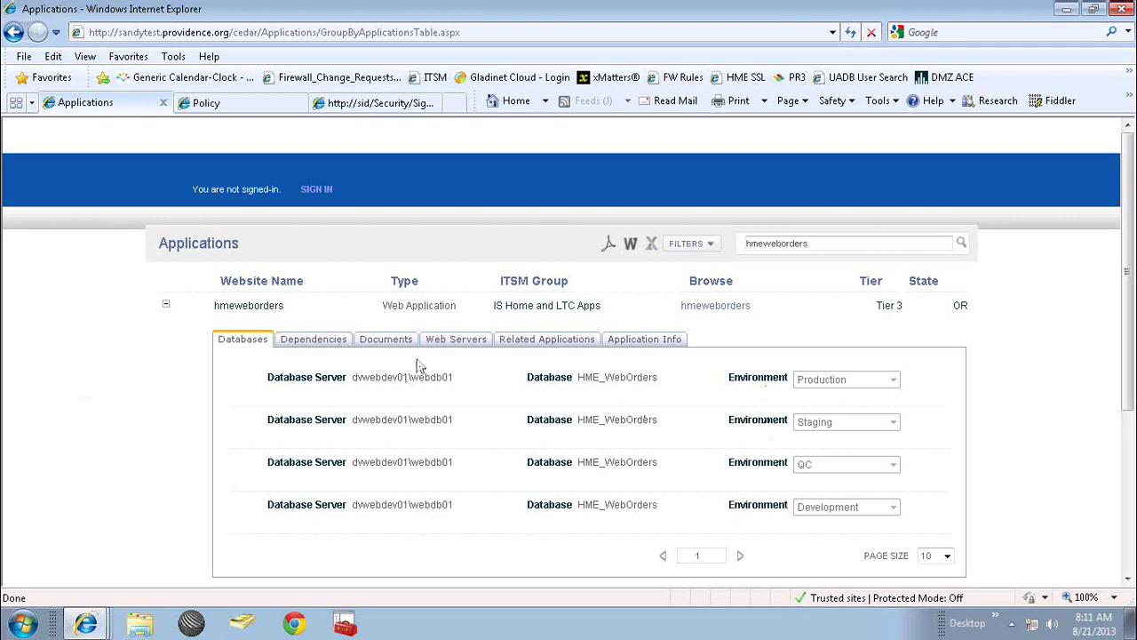
{"action": "left_click", "coordinate": [458, 347]}
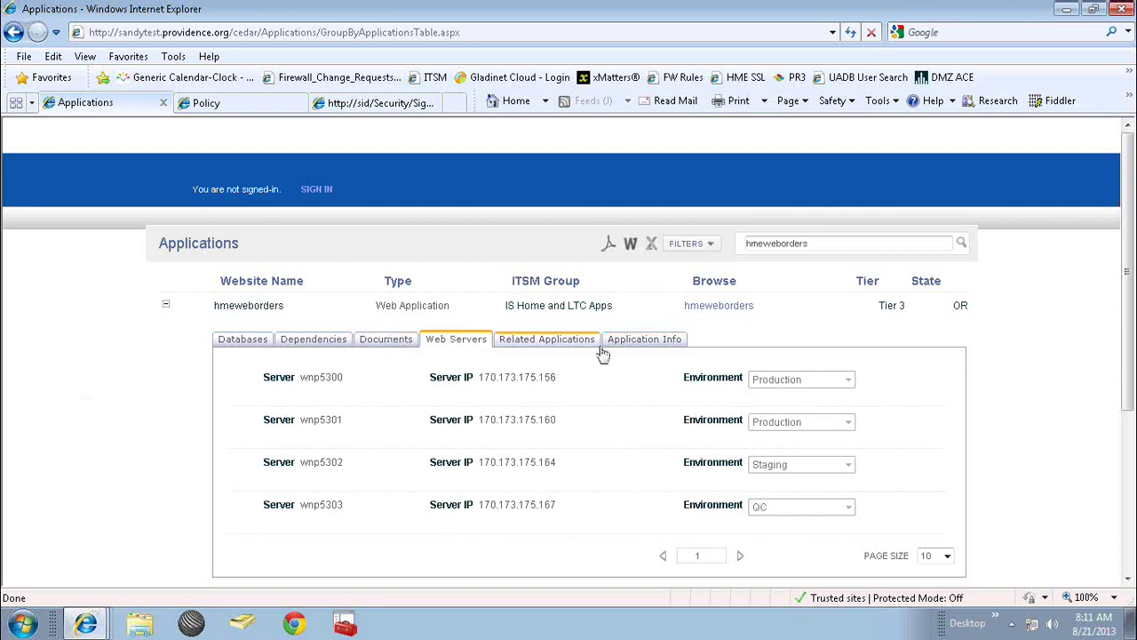
{"action": "left_click", "coordinate": [618, 343]}
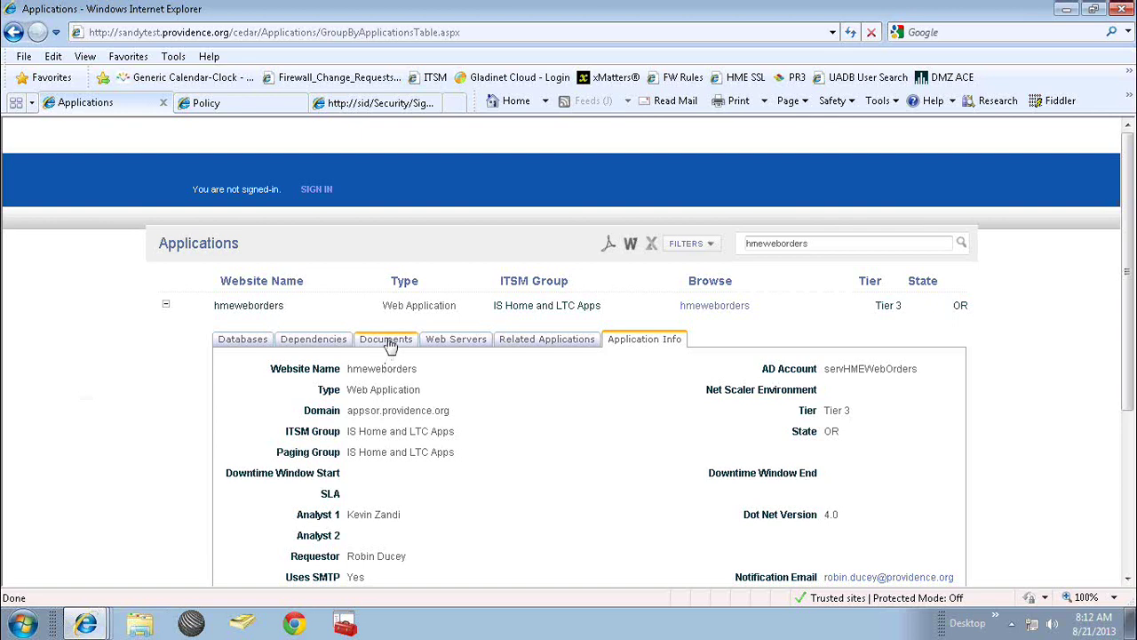
{"action": "left_click", "coordinate": [388, 346]}
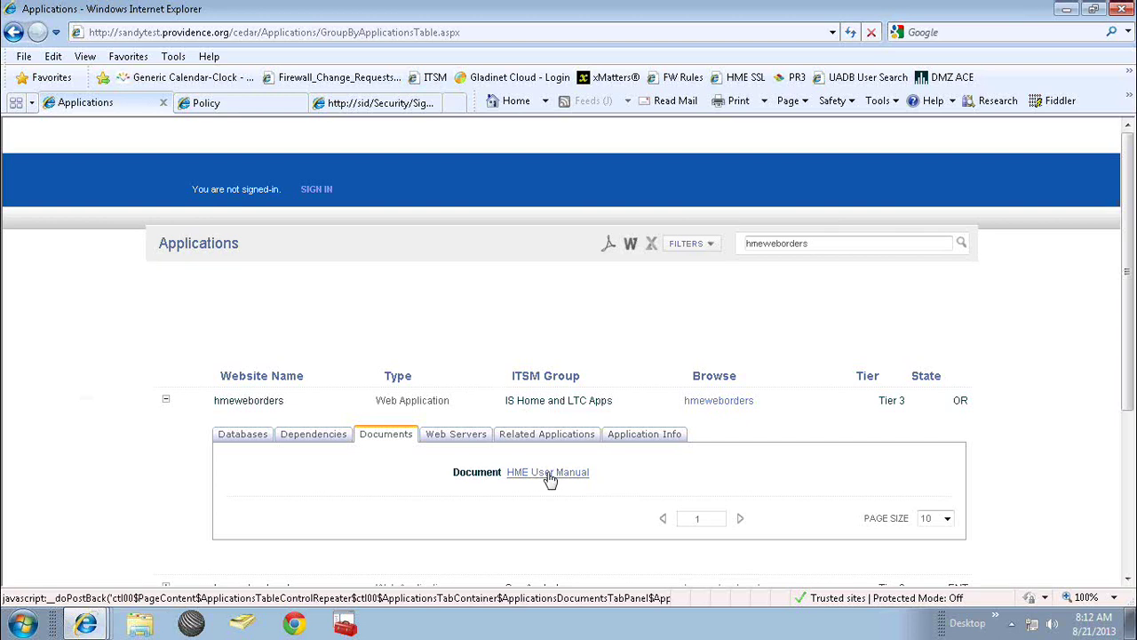
Sign in with the user name and password and open HME User Manual Hospice Only.docx in Word.
{"action": "left_click", "coordinate": [547, 473]}
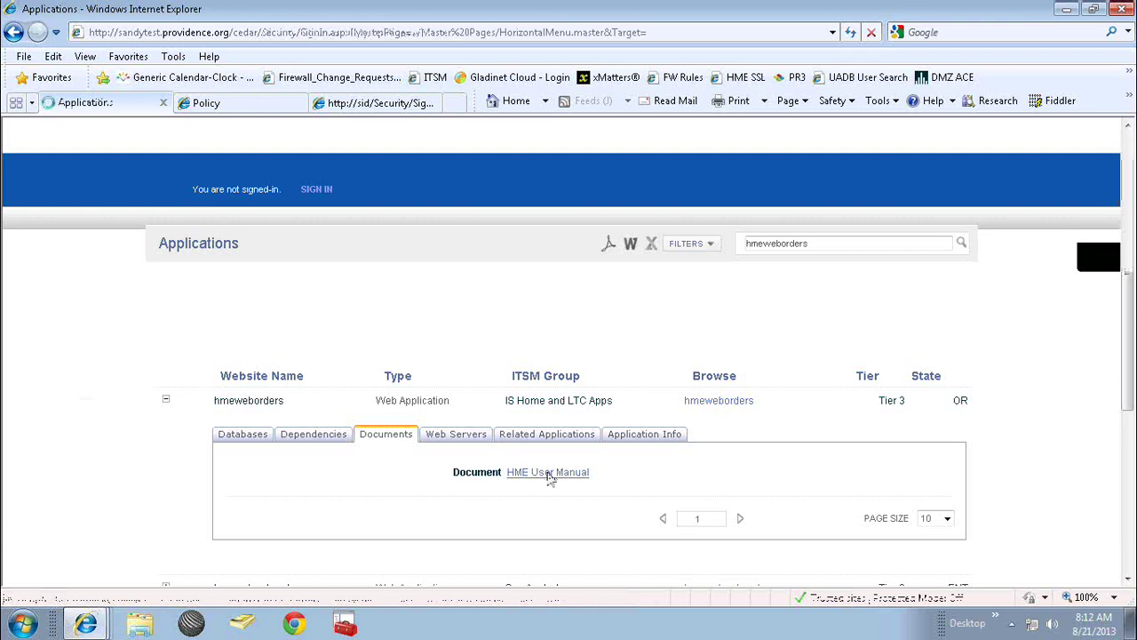
{"action": "type", "text": "husseyw"}
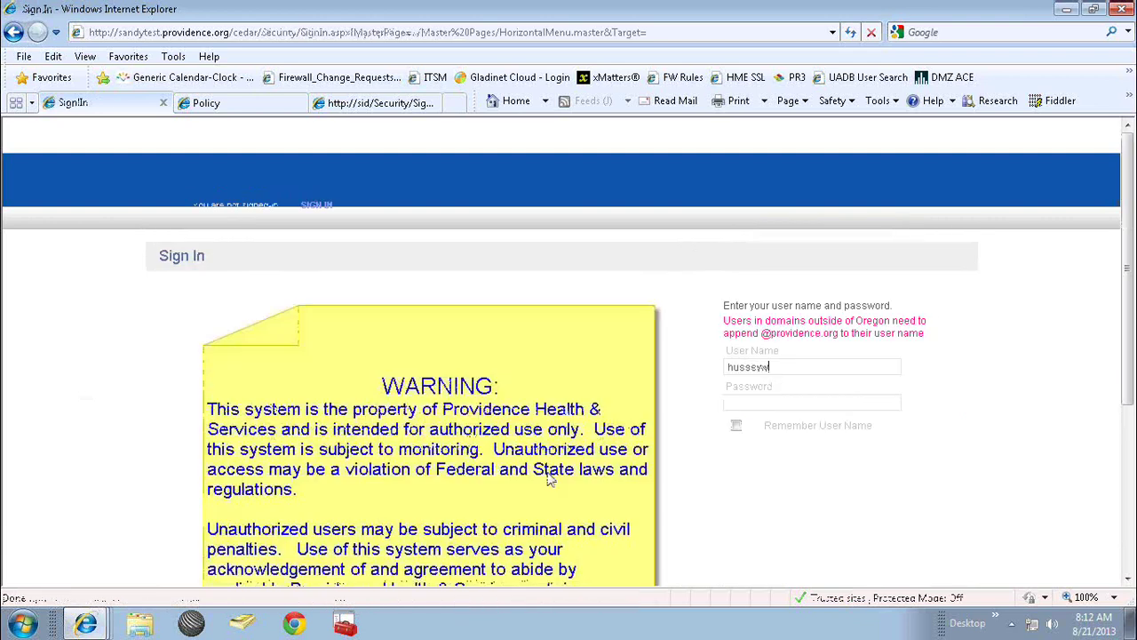
{"action": "key", "text": "Tab"}
{"action": "type", "text": "••••••••"}
{"action": "key", "text": "Return"}
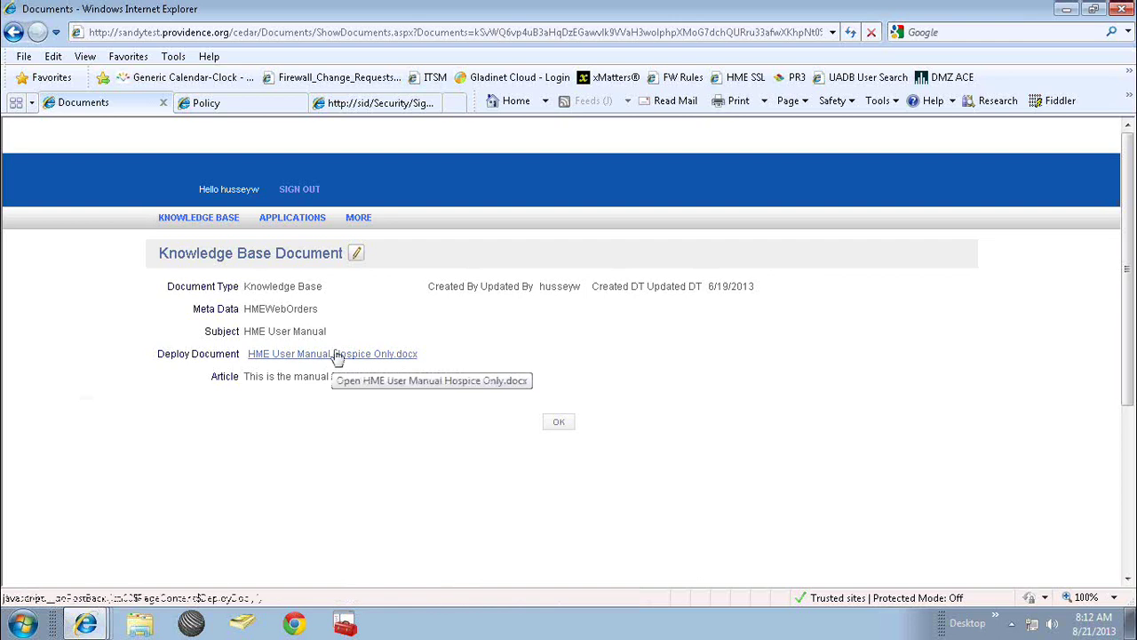
{"action": "left_click", "coordinate": [338, 356]}
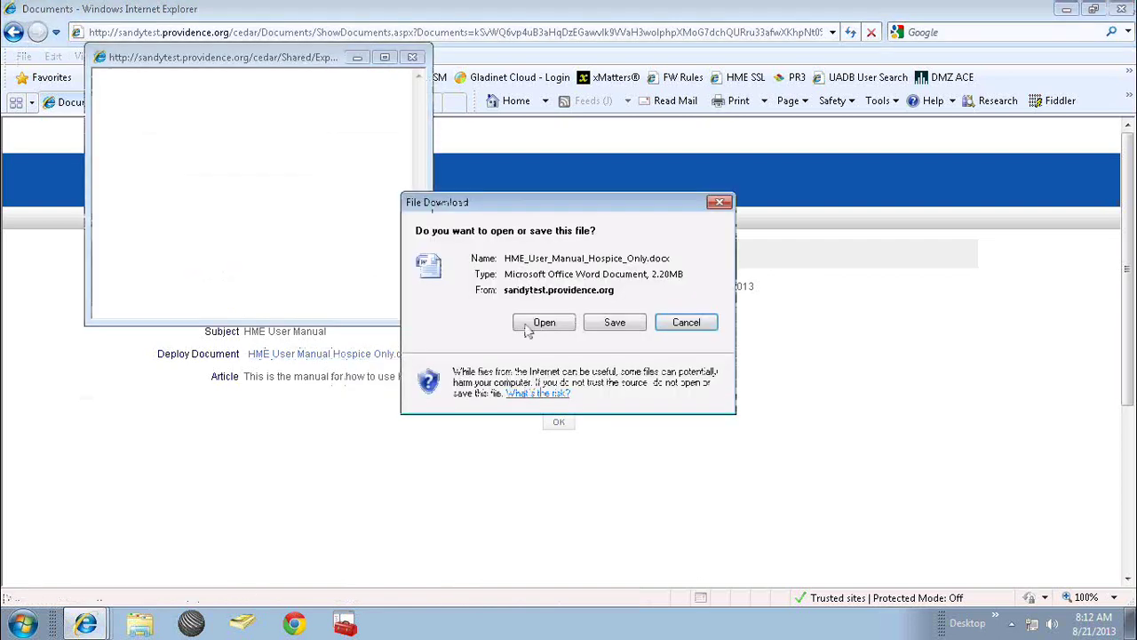
{"action": "left_click", "coordinate": [529, 326]}
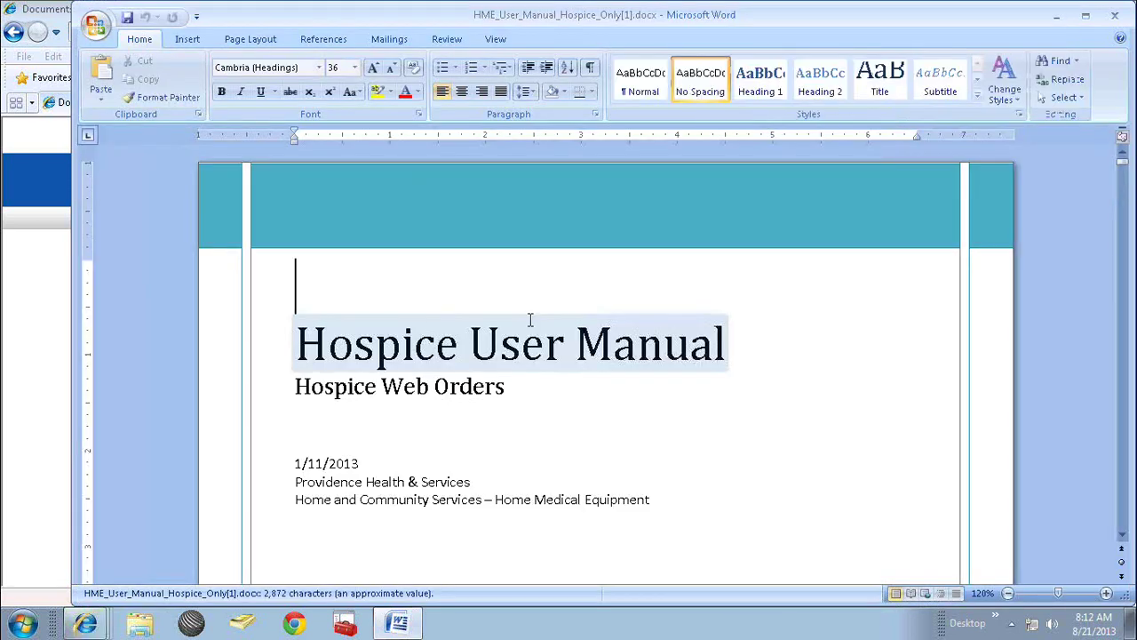
Scroll through the manual's cover page to its Table of Contents, then close Word.
{"action": "key", "text": "Down"}
{"action": "key", "text": "Down"}
{"action": "key", "text": "Down"}
{"action": "key", "text": "Down"}
{"action": "key", "text": "Down"}
{"action": "key", "text": "Down"}
{"action": "key", "text": "Down"}
{"action": "key", "text": "Down"}
{"action": "key", "text": "Down"}
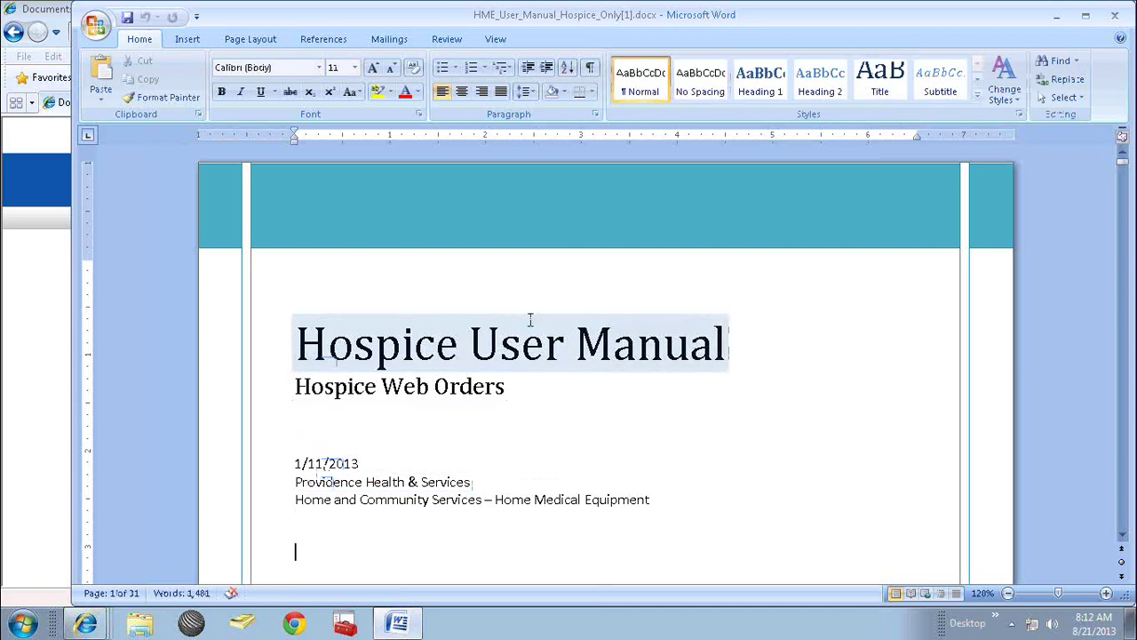
{"action": "key", "text": "Down"}
{"action": "key", "text": "Down"}
{"action": "key", "text": "Down"}
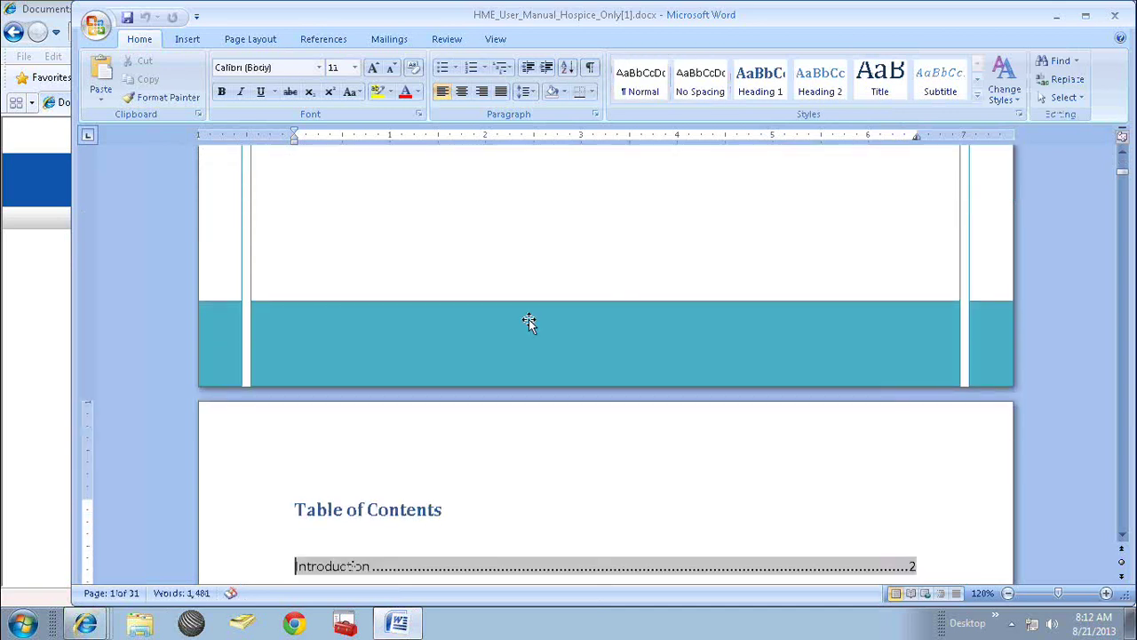
{"action": "key", "text": "Down"}
{"action": "key", "text": "Down"}
{"action": "key", "text": "Down"}
{"action": "key", "text": "Down"}
{"action": "key", "text": "Down"}
{"action": "key", "text": "Down"}
{"action": "key", "text": "Down"}
{"action": "key", "text": "Down"}
{"action": "key", "text": "Down"}
{"action": "key", "text": "Down"}
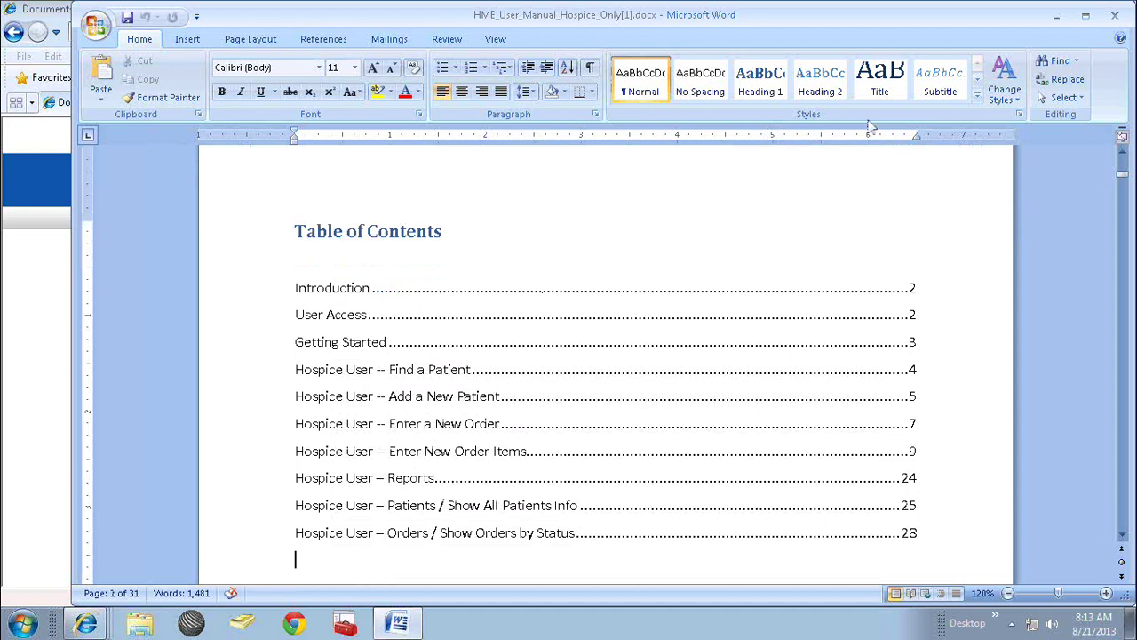
{"action": "left_click", "coordinate": [1117, 17]}
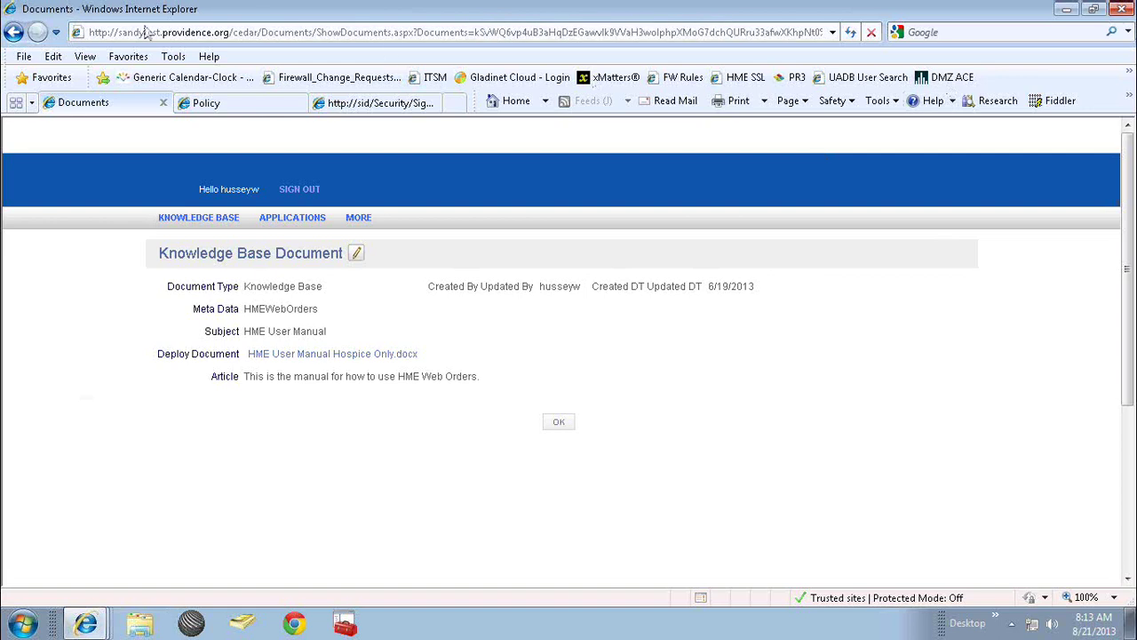
Go back two pages to the Applications results listing hmeweborders and hmewebordersdemo.
{"action": "left_click", "coordinate": [13, 33]}
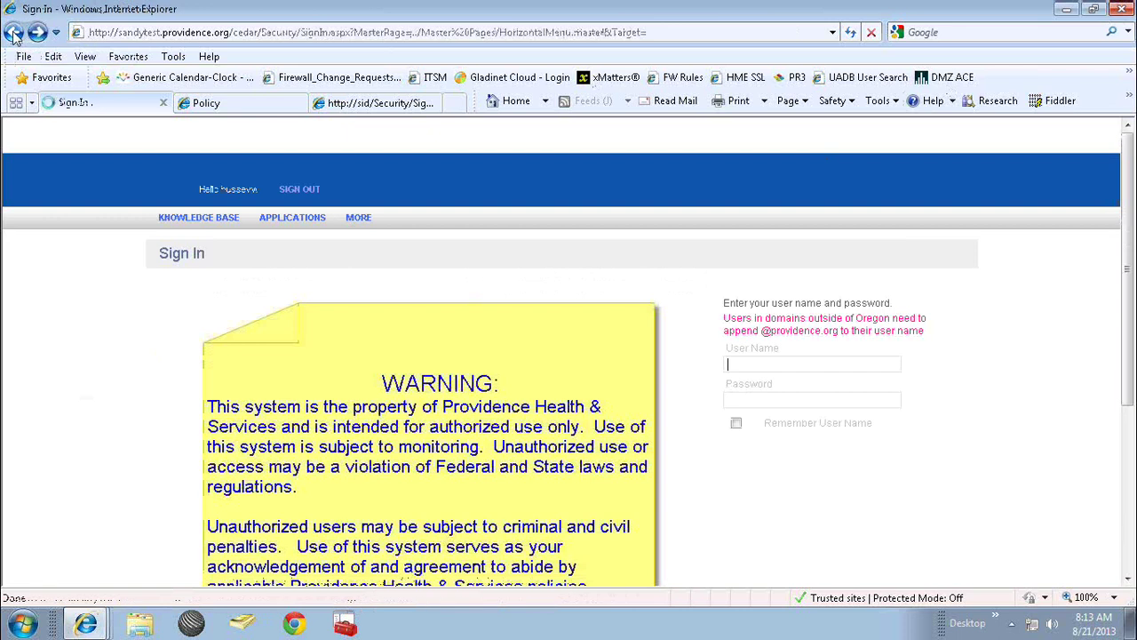
{"action": "left_click", "coordinate": [13, 32]}
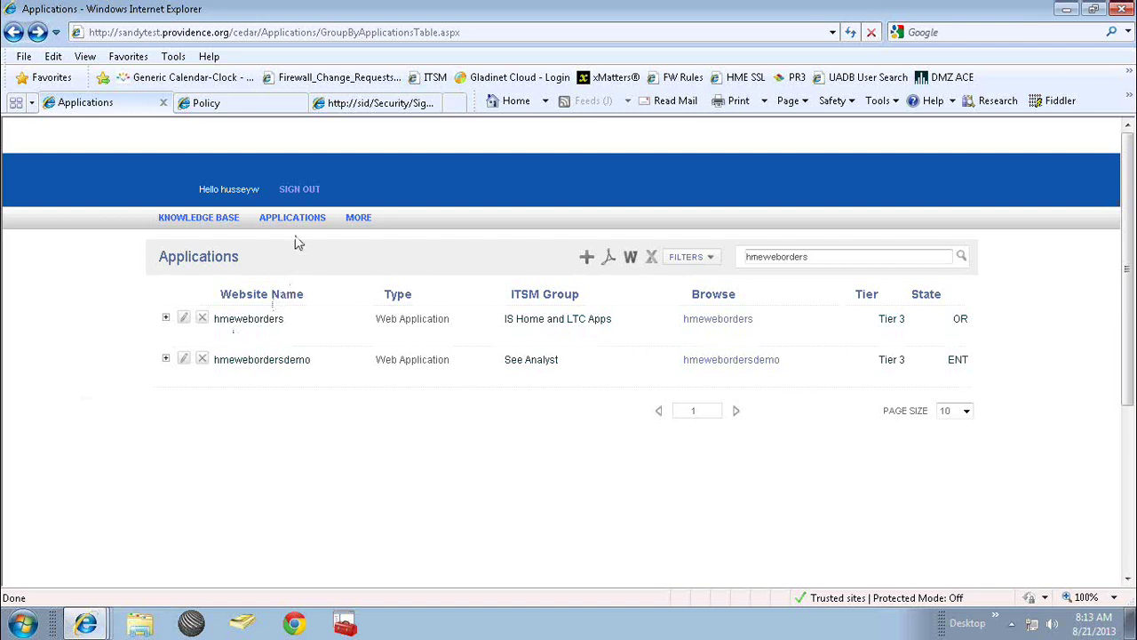
Switch from Cedar to the Building-Custom-Healthcare-Applications slide show and advance to the Questions? slide.
{"action": "mouse_move", "coordinate": [298, 229]}
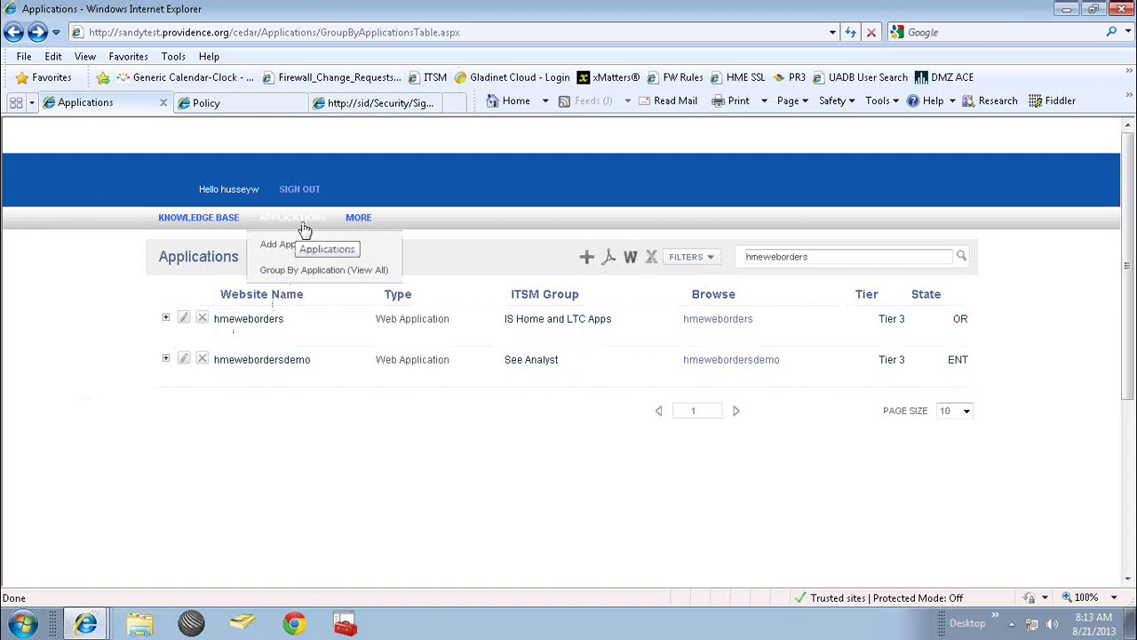
{"action": "mouse_move", "coordinate": [364, 217]}
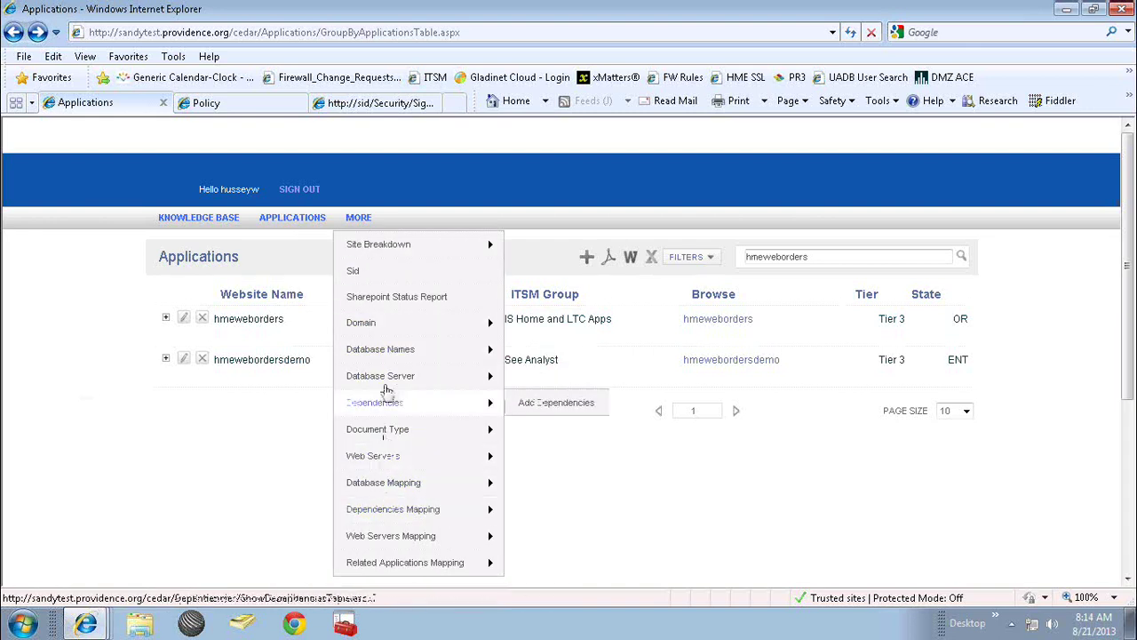
{"action": "mouse_move", "coordinate": [371, 319]}
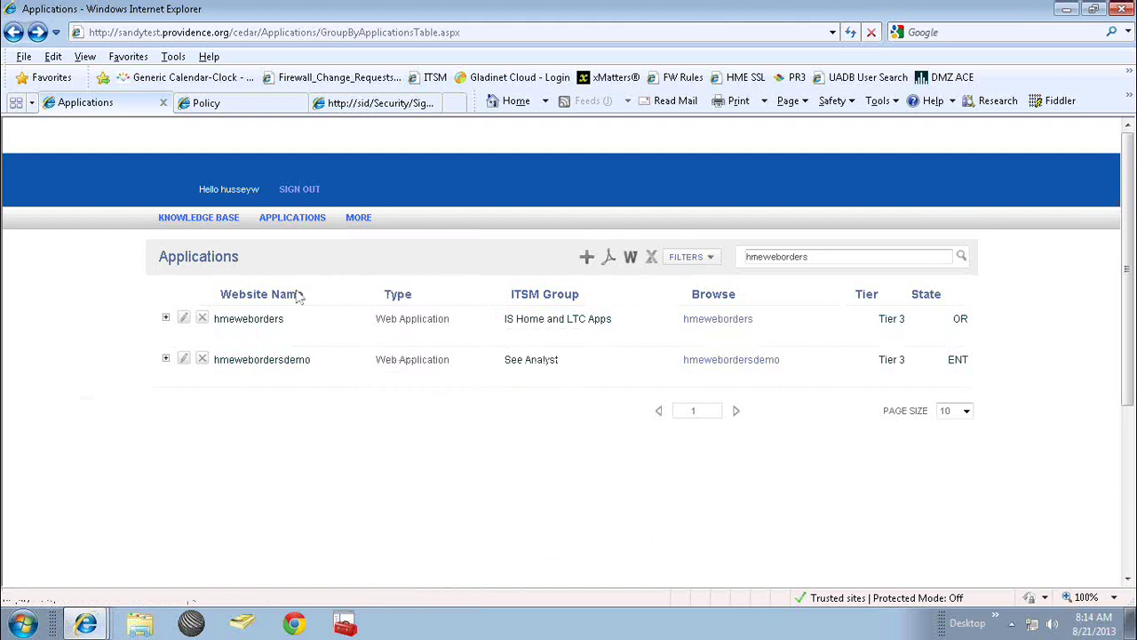
{"action": "key", "text": "alt+Tab"}
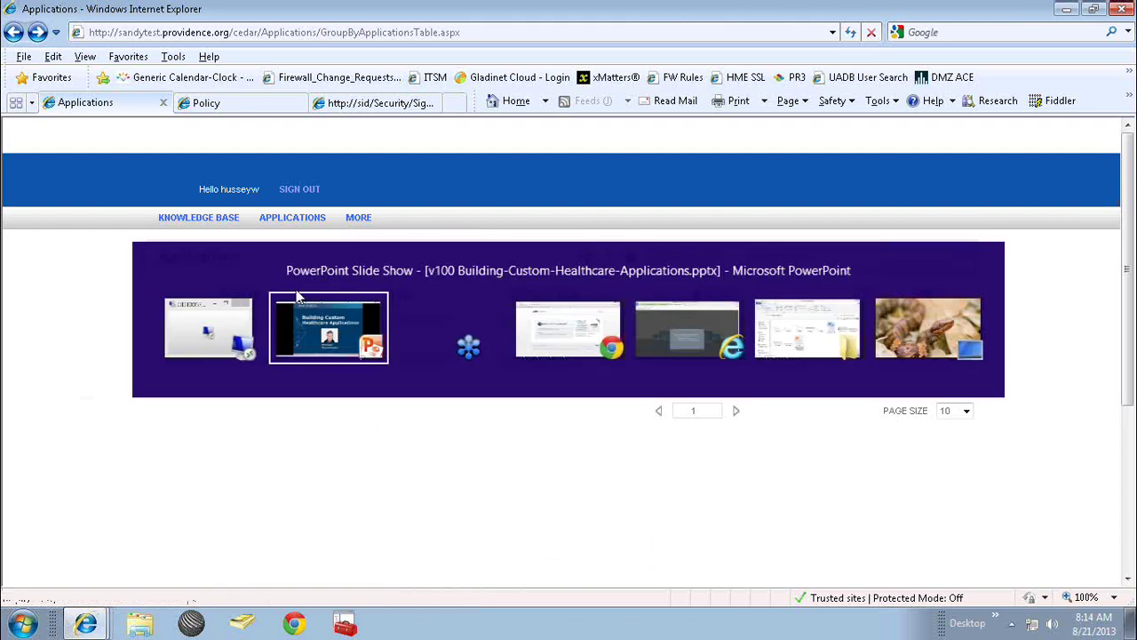
{"action": "left_click", "coordinate": [298, 297]}
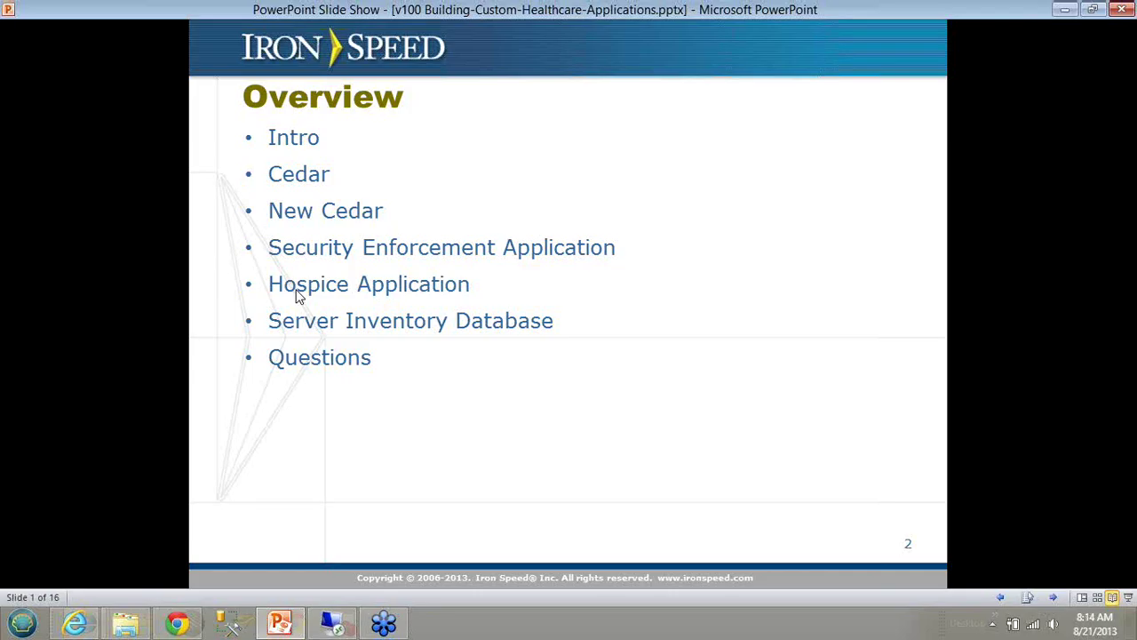
{"action": "key", "text": "Right"}
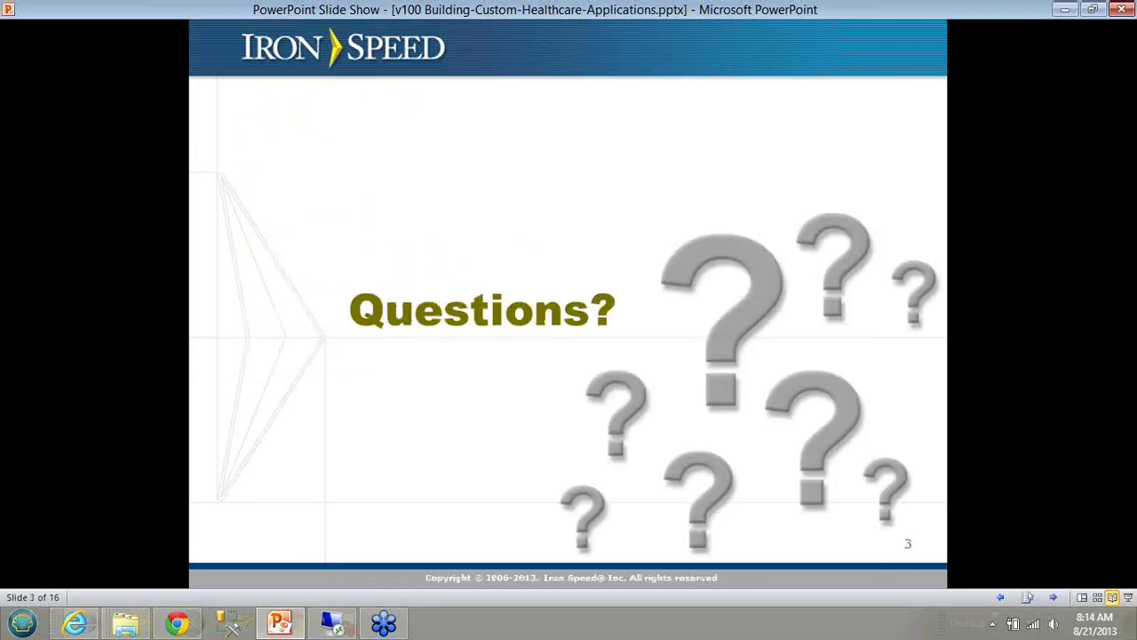
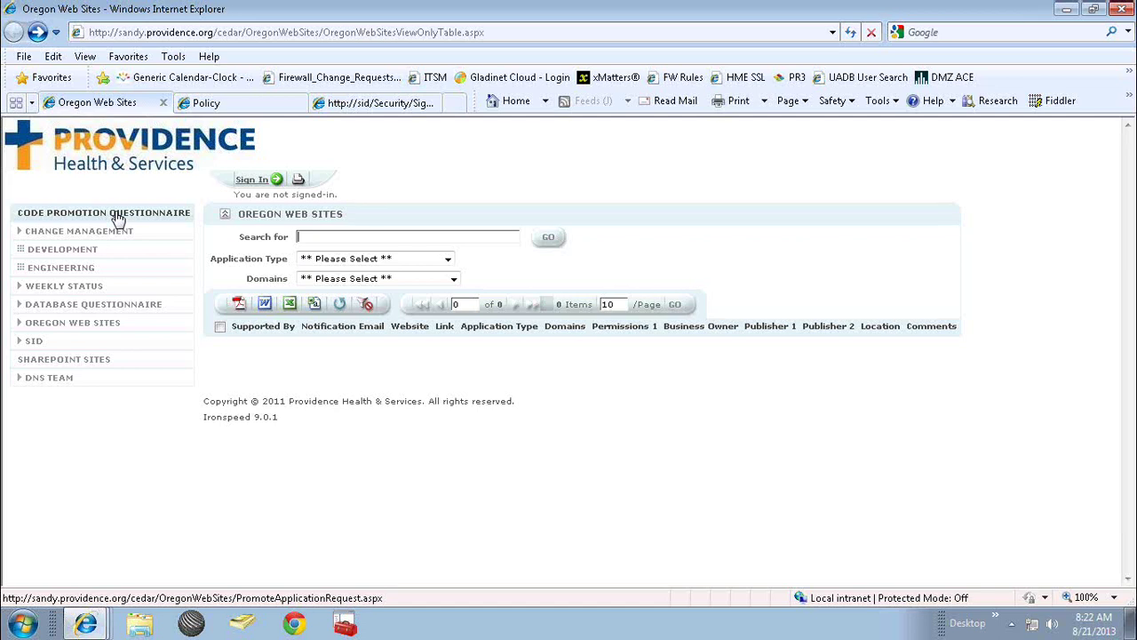
Sign in to Regional Security Services with the Active Directory user name and password.
{"action": "left_click", "coordinate": [236, 104]}
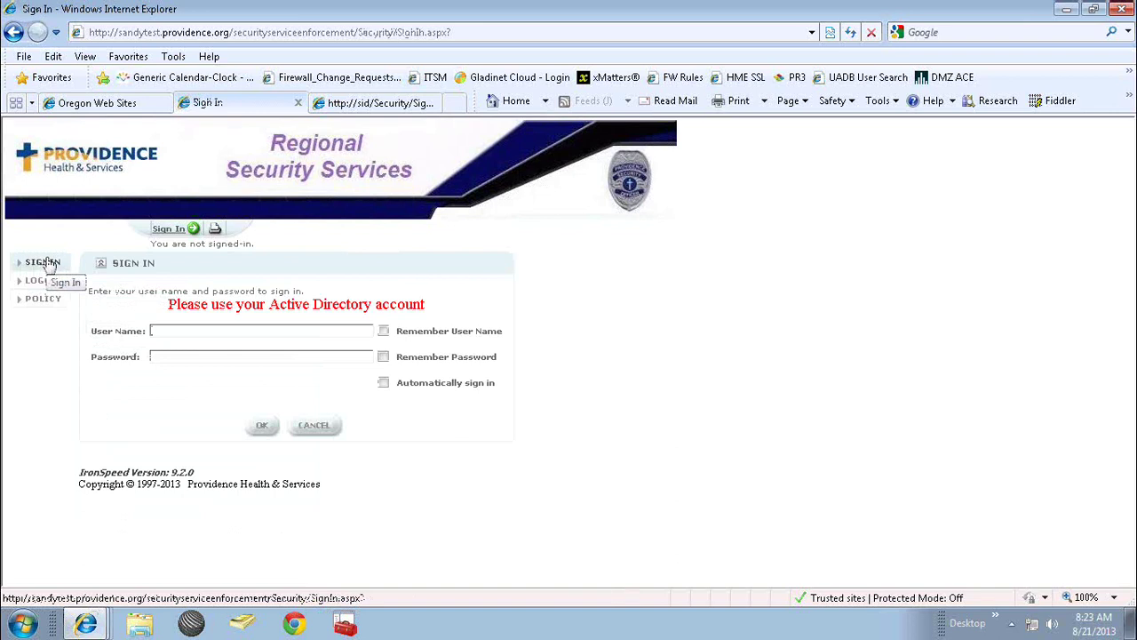
{"action": "type", "text": "nlusseyw********"}
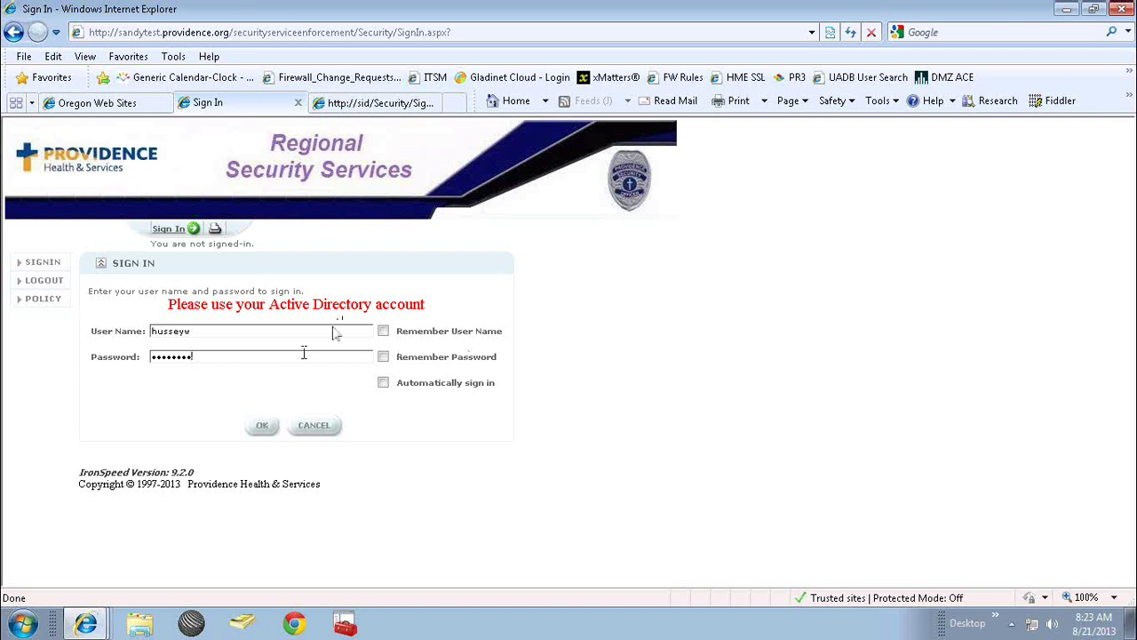
{"action": "left_click", "coordinate": [263, 428]}
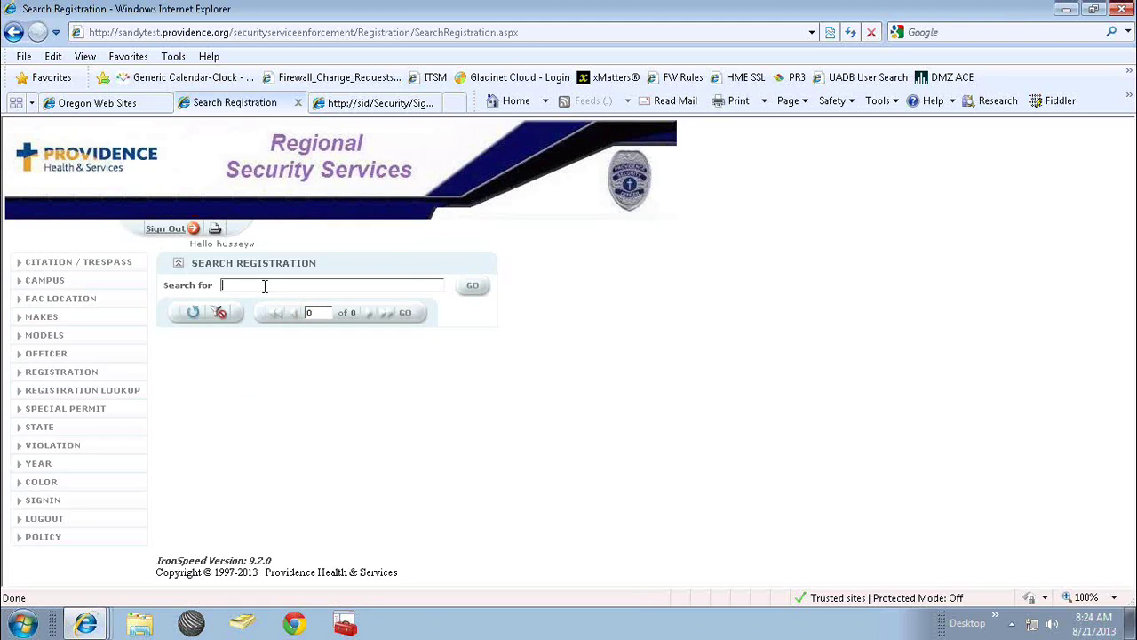
{"action": "type", "text": "bnd"}
{"action": "type", "text": "2"}
{"action": "type", "text": "89"}
{"action": "left_click", "coordinate": [473, 290]}
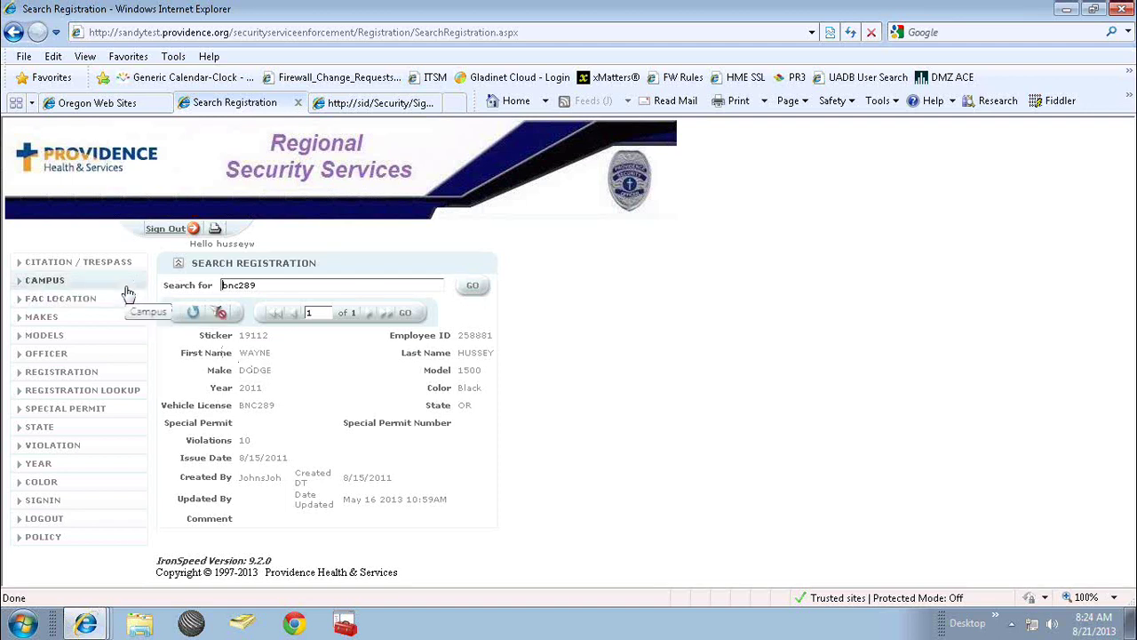
{"action": "mouse_move", "coordinate": [119, 266]}
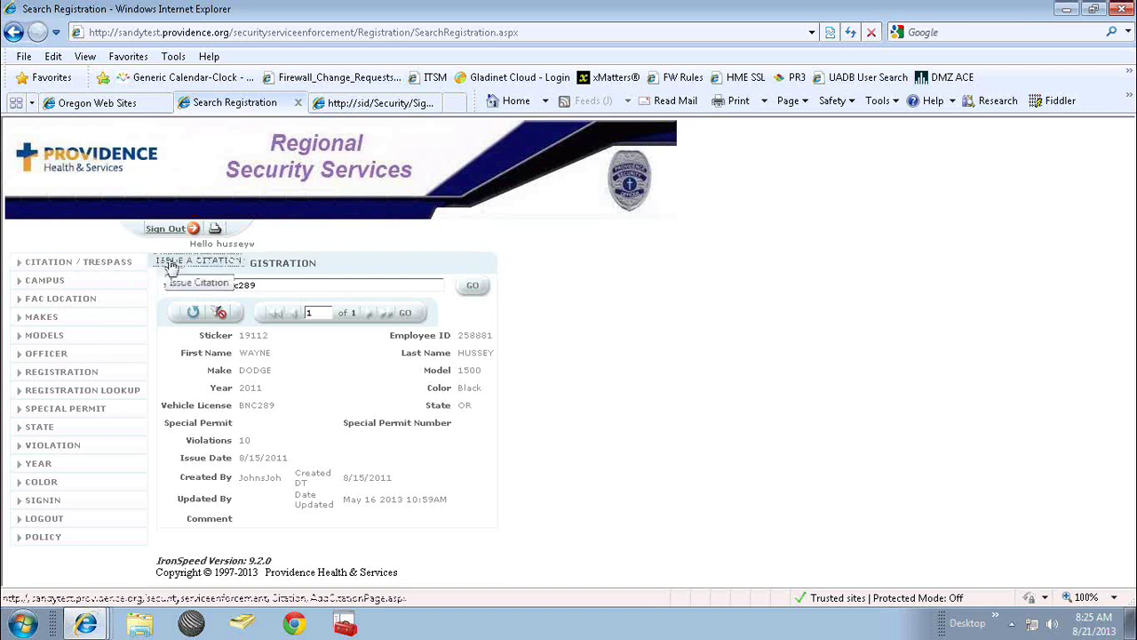
{"action": "left_click", "coordinate": [171, 266]}
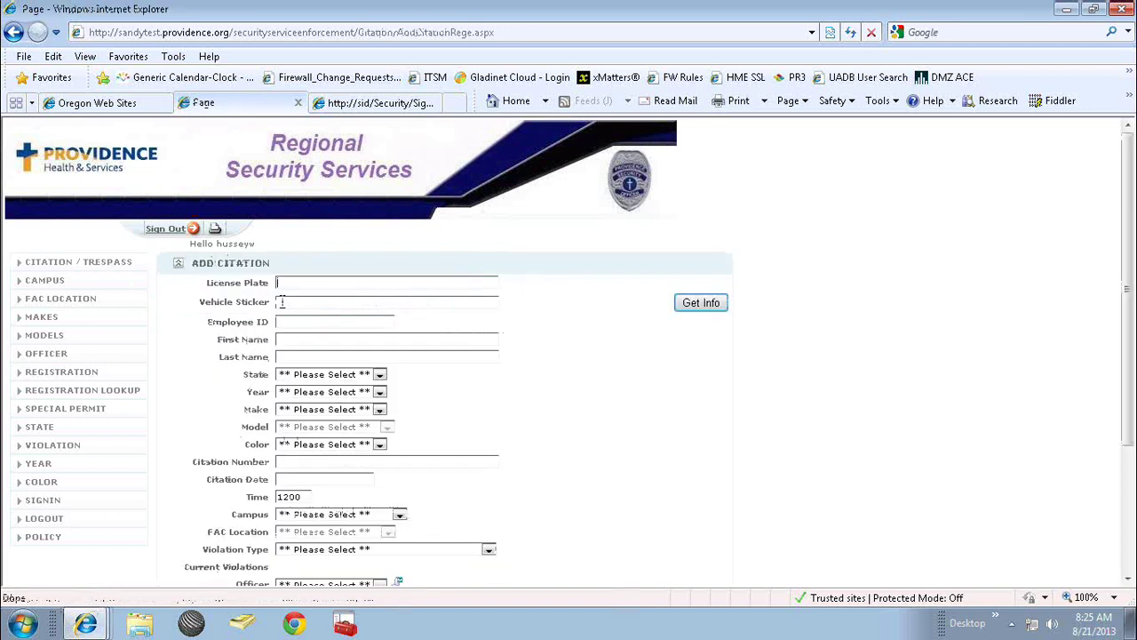
{"action": "type", "text": "bn"}
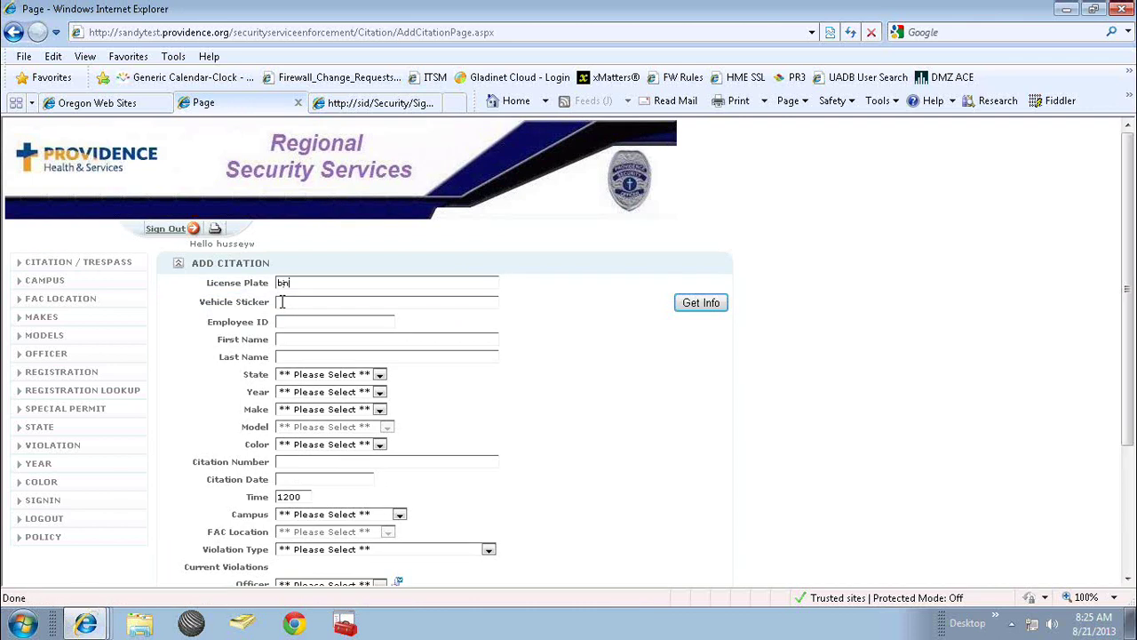
{"action": "type", "text": "k"}
{"action": "type", "text": "289"}
{"action": "left_click", "coordinate": [701, 303]}
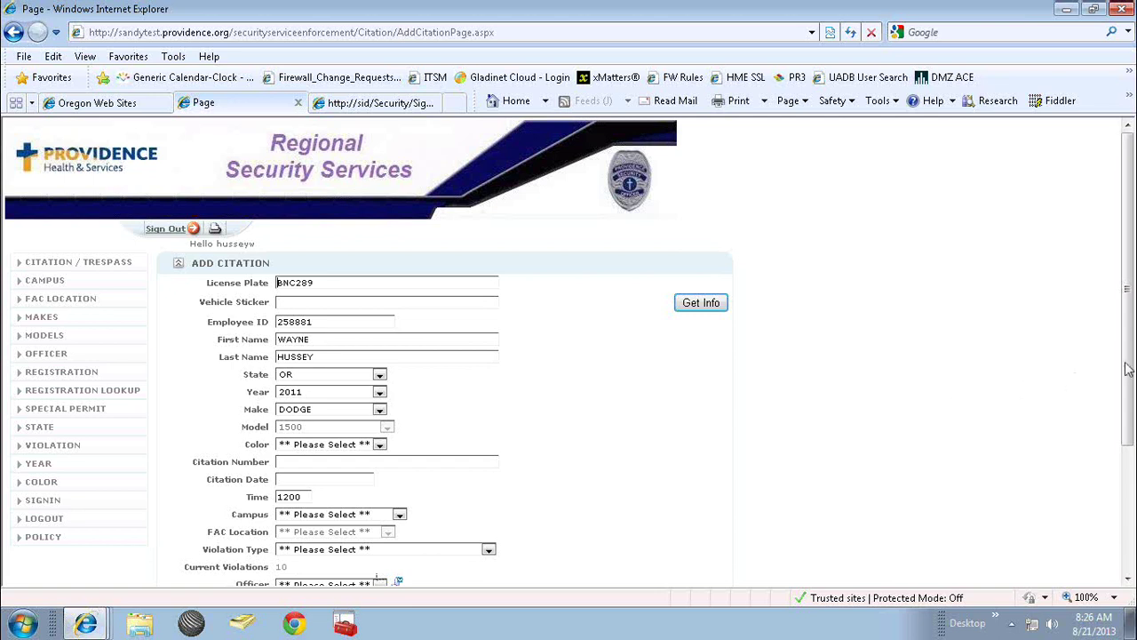
{"action": "left_click_drag", "start_coordinate": [1127, 369], "coordinate": [1126, 502]}
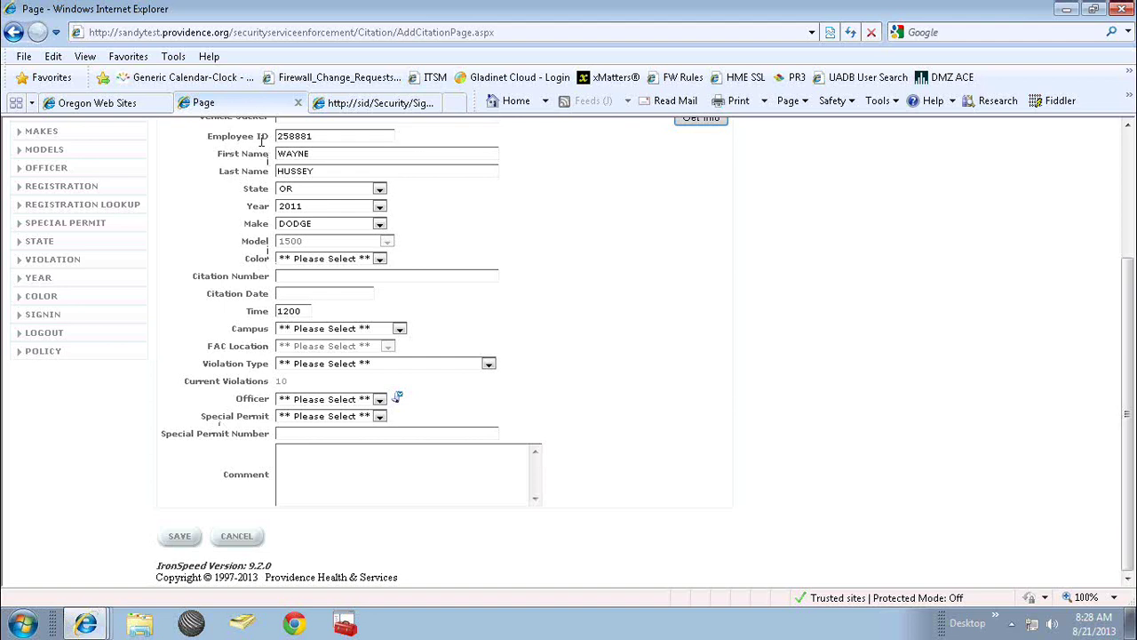
{"action": "left_click", "coordinate": [242, 33]}
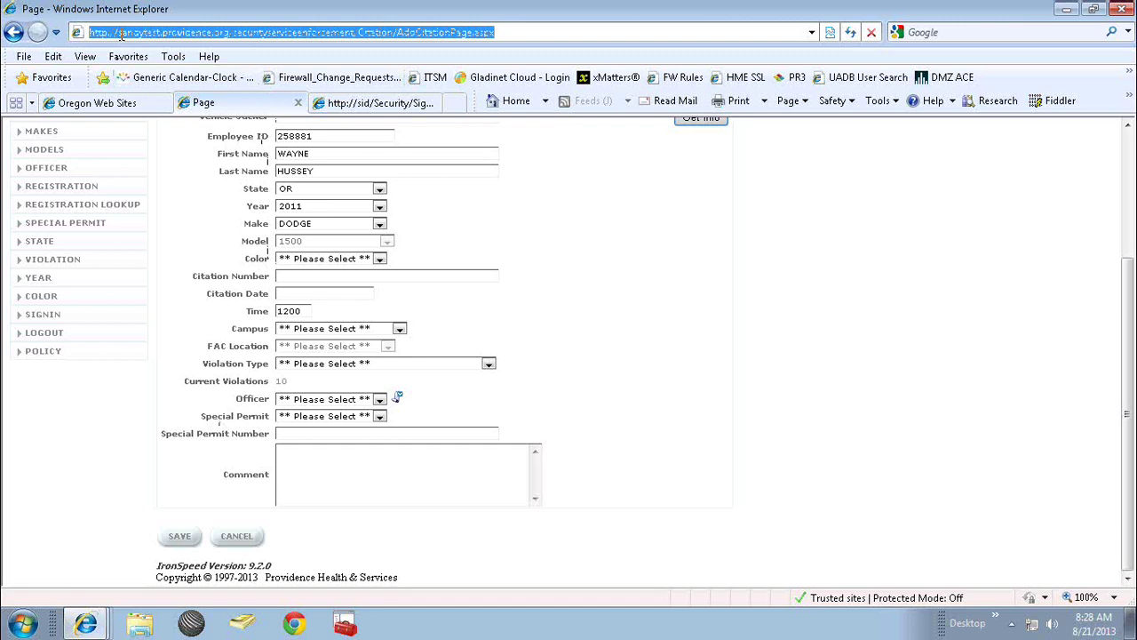
{"action": "left_click", "coordinate": [121, 33]}
{"action": "key", "text": "Delete"}
{"action": "key", "text": "Delete"}
{"action": "key", "text": "Delete"}
{"action": "key", "text": "Delete"}
{"action": "key", "text": "Delete"}
{"action": "key", "text": "Delete"}
{"action": "key", "text": "Delete"}
{"action": "key", "text": "Delete"}
{"action": "key", "text": "Delete"}
{"action": "key", "text": "Delete"}
{"action": "key", "text": "Delete"}
{"action": "key", "text": "Delete"}
{"action": "key", "text": "Delete"}
{"action": "key", "text": "Delete"}
{"action": "key", "text": "Delete"}
{"action": "key", "text": "Delete"}
{"action": "key", "text": "Delete"}
{"action": "key", "text": "Delete"}
{"action": "key", "text": "Delete"}
{"action": "key", "text": "Delete"}
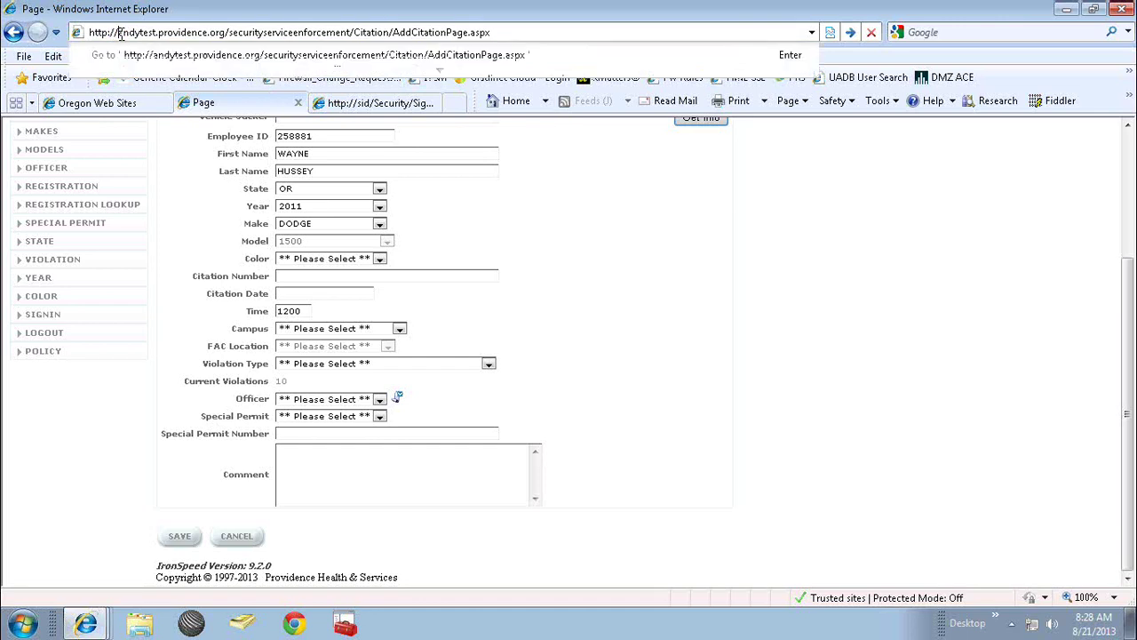
{"action": "key", "text": "Delete"}
{"action": "key", "text": "Delete"}
{"action": "key", "text": "Delete"}
{"action": "key", "text": "Delete"}
{"action": "key", "text": "Delete"}
{"action": "key", "text": "Delete"}
{"action": "key", "text": "Delete"}
{"action": "key", "text": "Delete"}
{"action": "key", "text": "Delete"}
{"action": "key", "text": "Delete"}
{"action": "key", "text": "Delete"}
{"action": "key", "text": "Delete"}
{"action": "key", "text": "Delete"}
{"action": "key", "text": "Delete"}
{"action": "key", "text": "Delete"}
{"action": "key", "text": "Delete"}
{"action": "key", "text": "Delete"}
{"action": "key", "text": "Delete"}
{"action": "key", "text": "Delete"}
{"action": "key", "text": "Delete"}
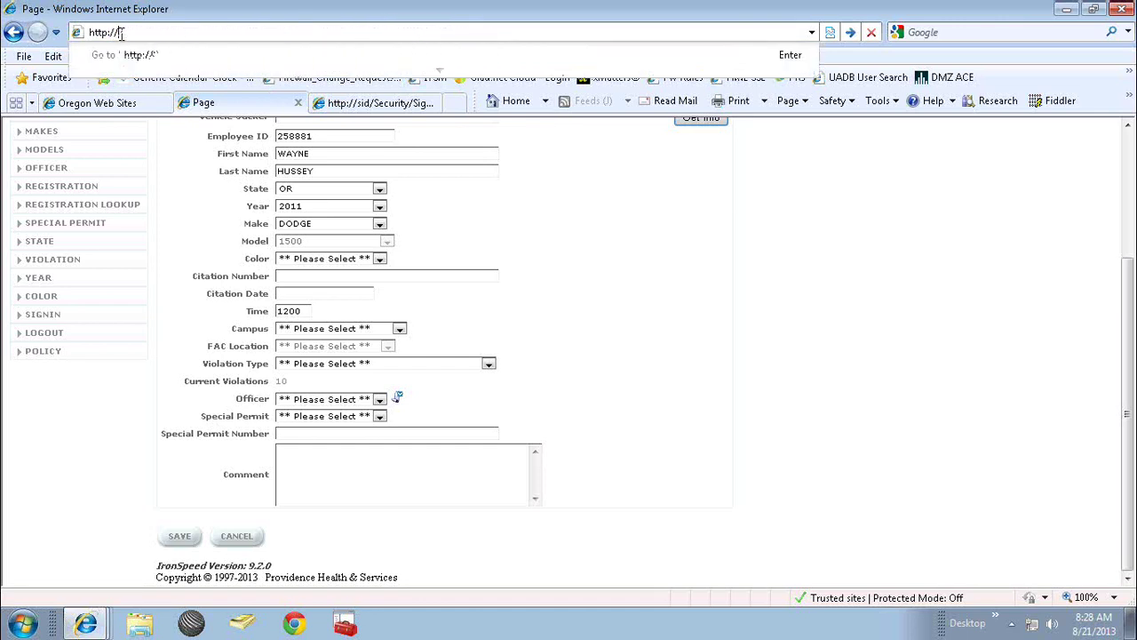
Load appsortest.providence.org/hmeweborders to reach the Hospice Web Orders sign-in page.
{"action": "type", "text": "appsortest.providenc"}
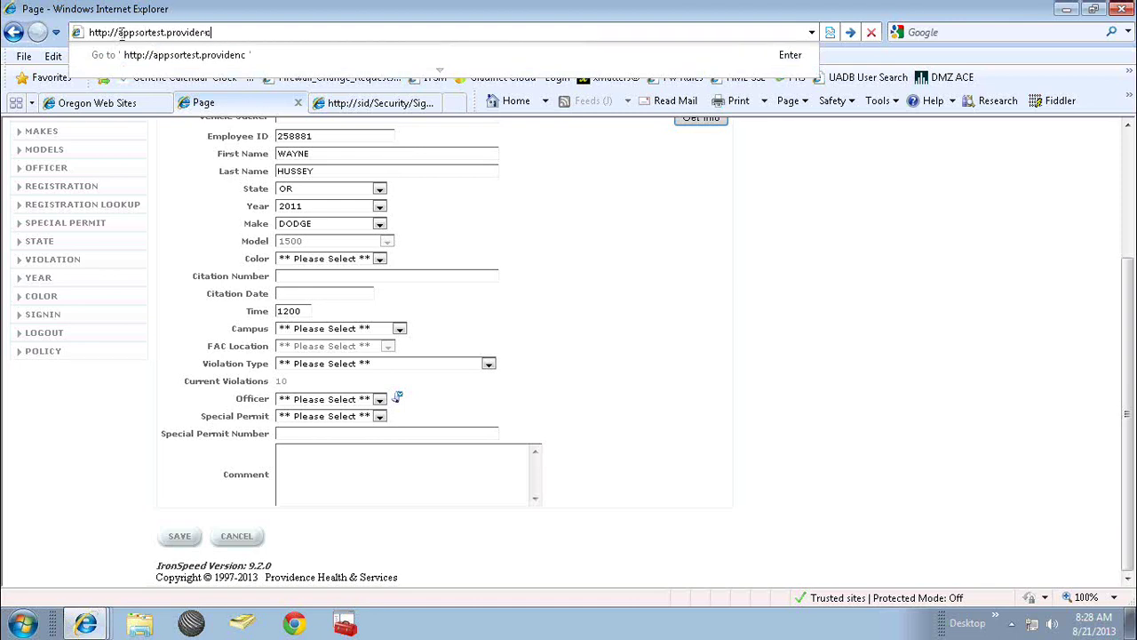
{"action": "type", "text": "e.org/"}
{"action": "type", "text": "hmeweb"}
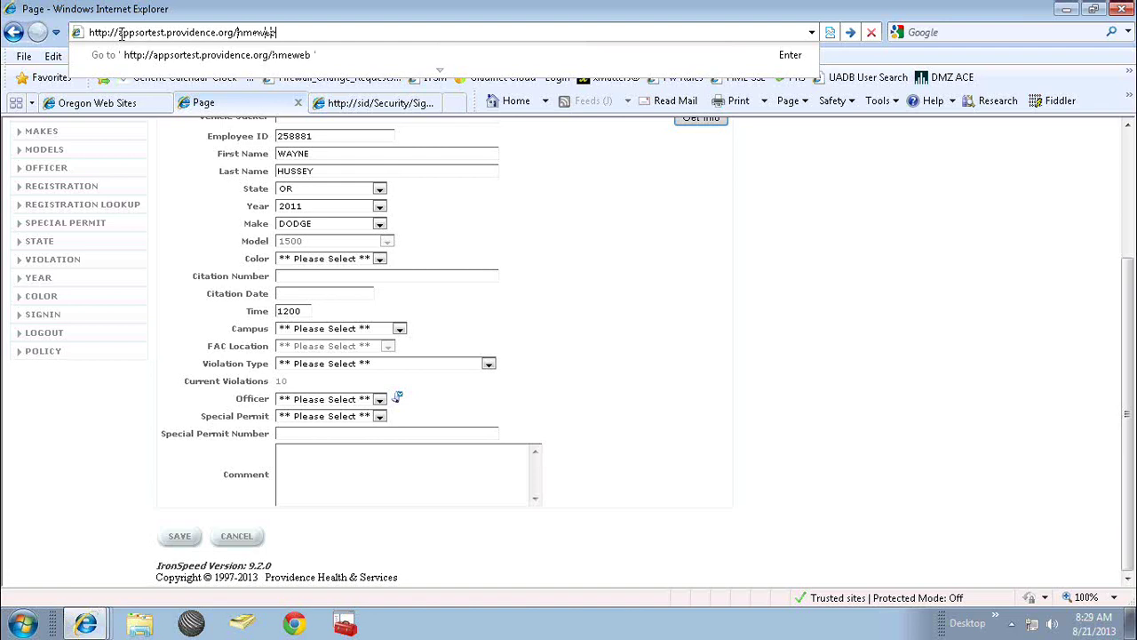
{"action": "type", "text": "orders"}
{"action": "key", "text": "Return"}
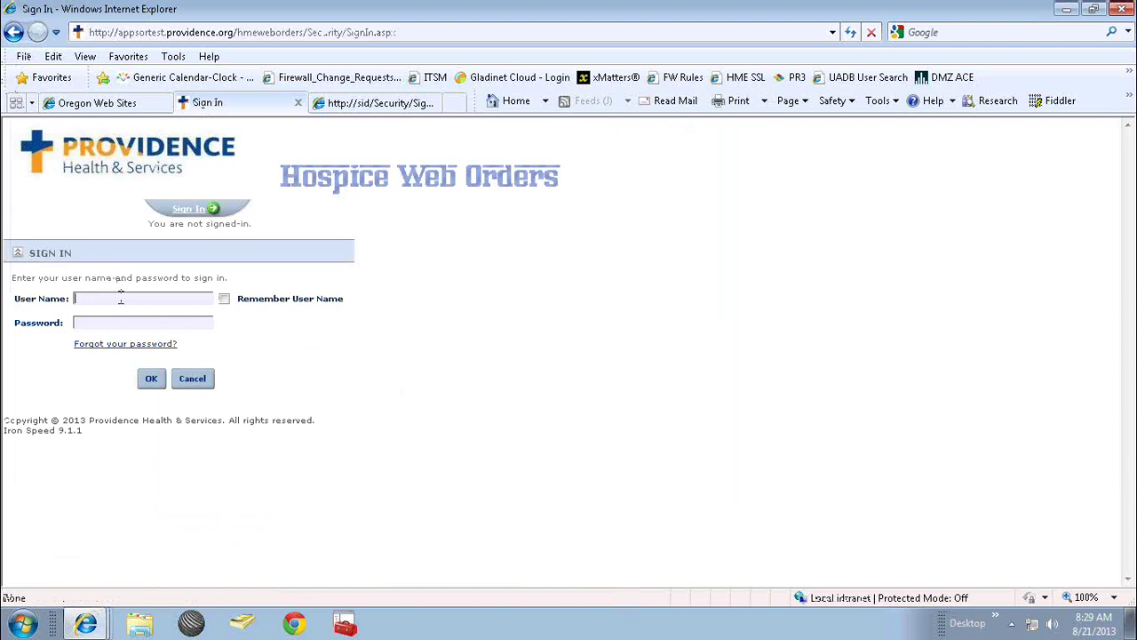
Sign in to Hospice Web Orders with the user name and password.
{"action": "type", "text": "hussey"}
{"action": "key", "text": "Tab"}
{"action": "type", "text": "******"}
{"action": "key", "text": "Return"}
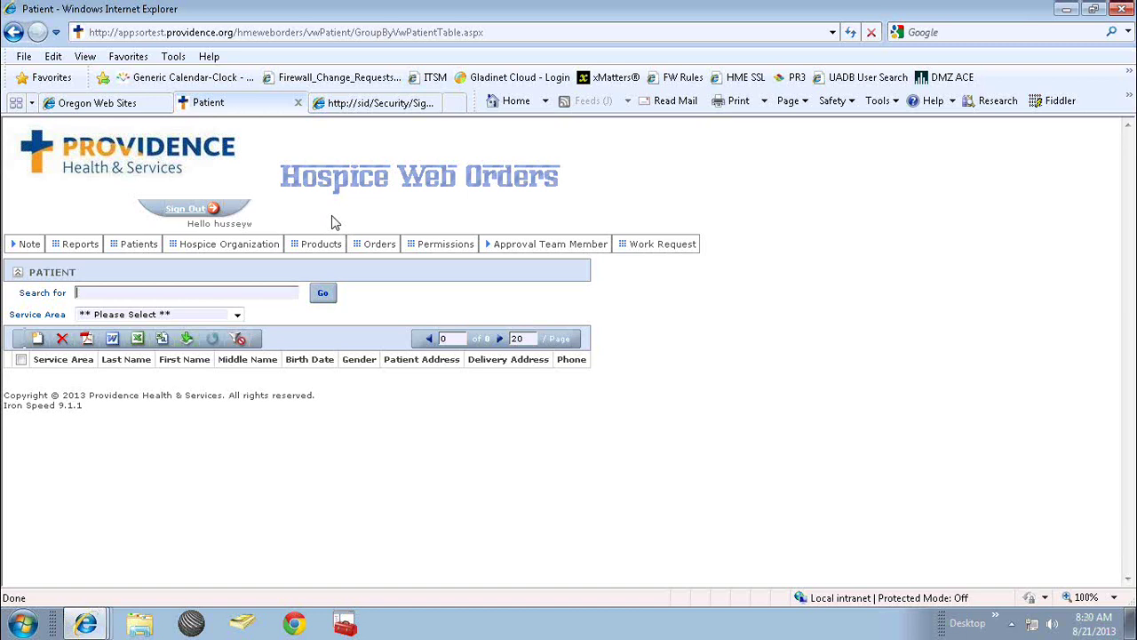
Search the patient by last name, choosing the suggested Providence Hospice East record.
{"action": "type", "text": "hussey"}
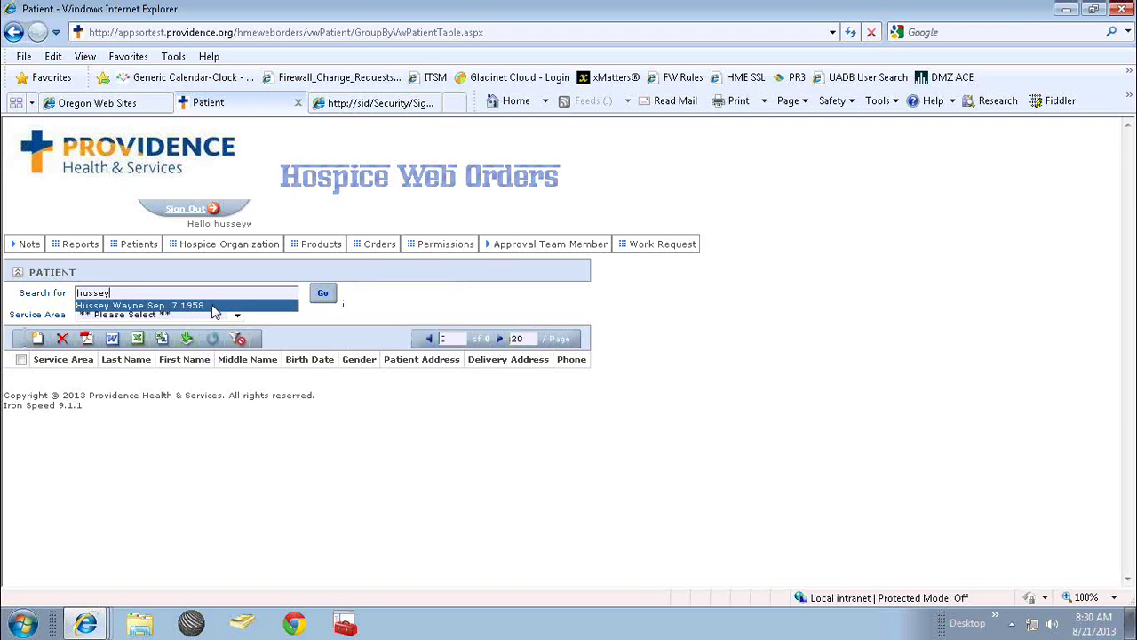
{"action": "left_click", "coordinate": [214, 306]}
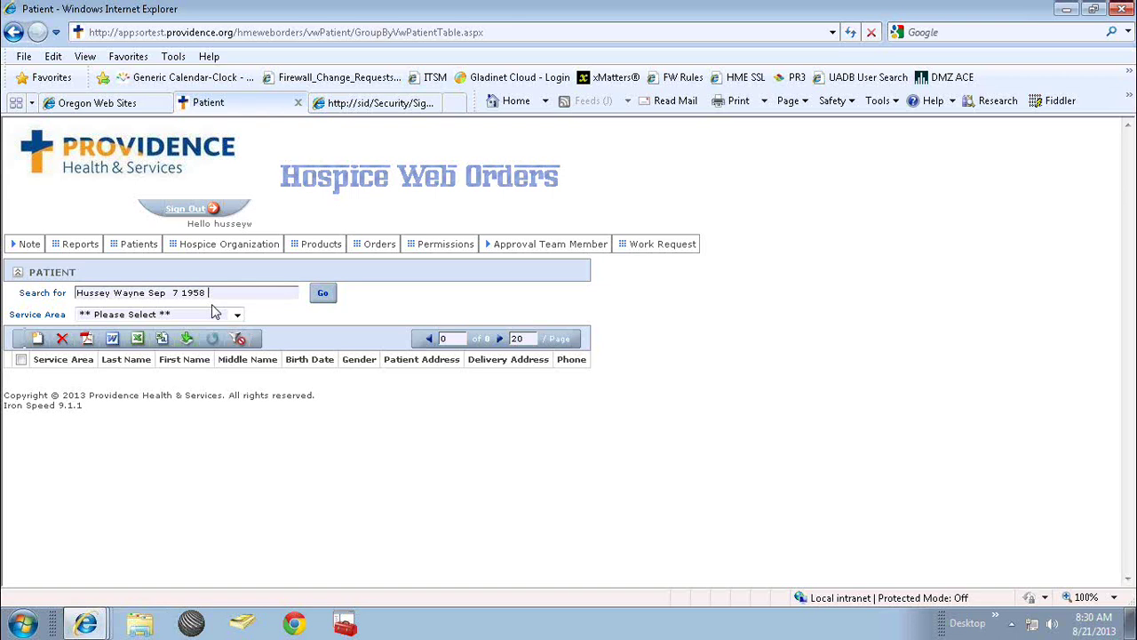
{"action": "left_click", "coordinate": [323, 295]}
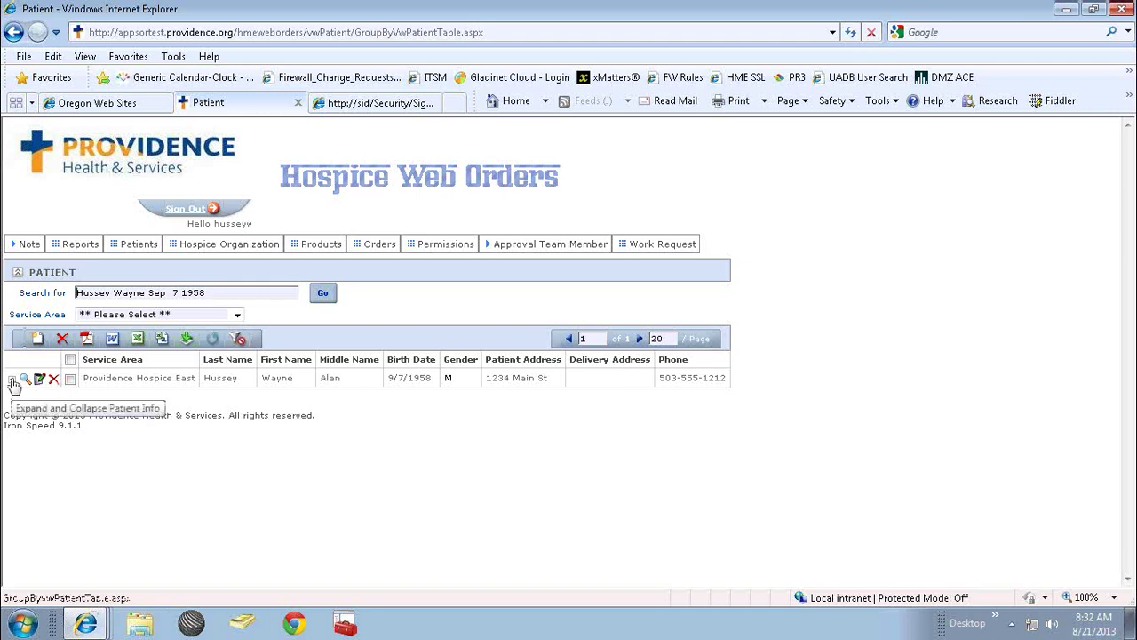
Expand the patient's row and review the Rental, Purchased and Orders tabs.
{"action": "left_click", "coordinate": [12, 382]}
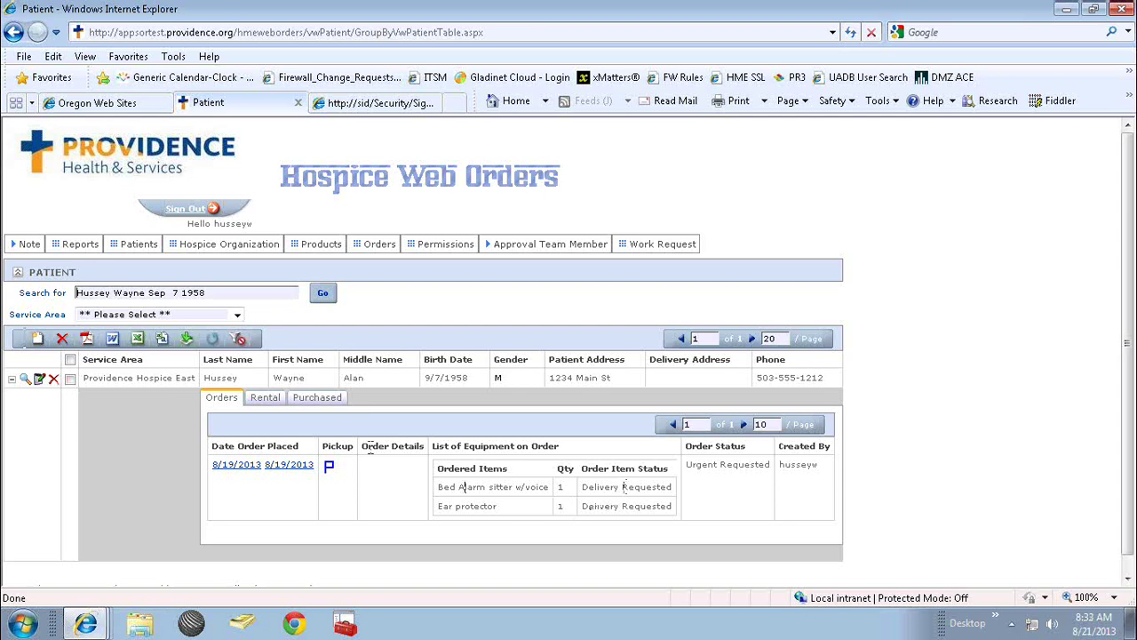
{"action": "left_click", "coordinate": [269, 407]}
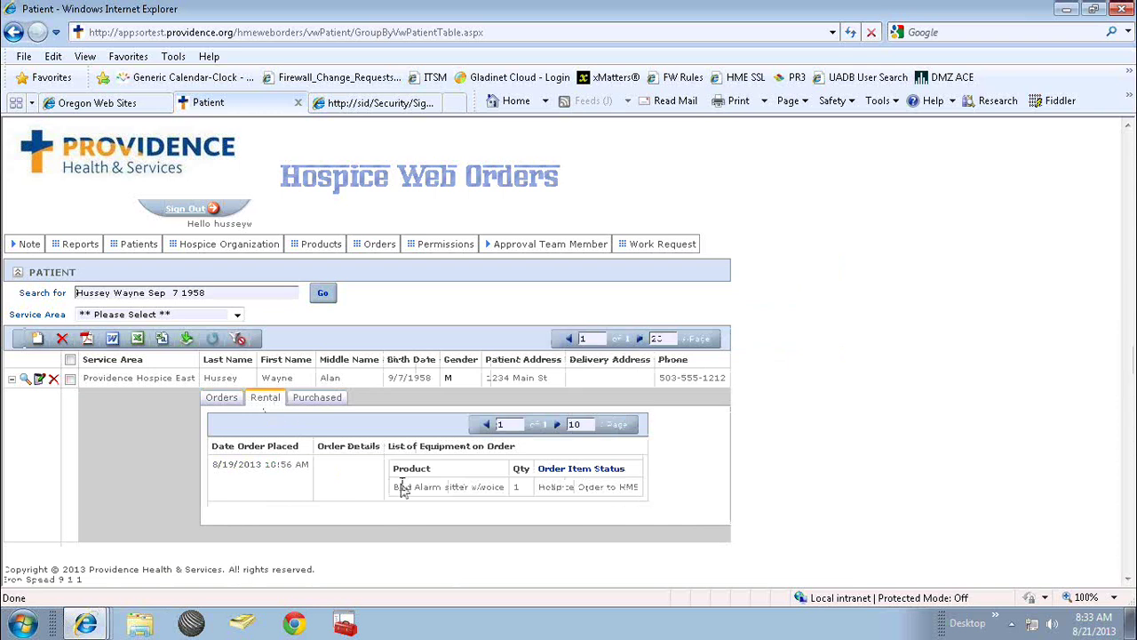
{"action": "left_click", "coordinate": [337, 402]}
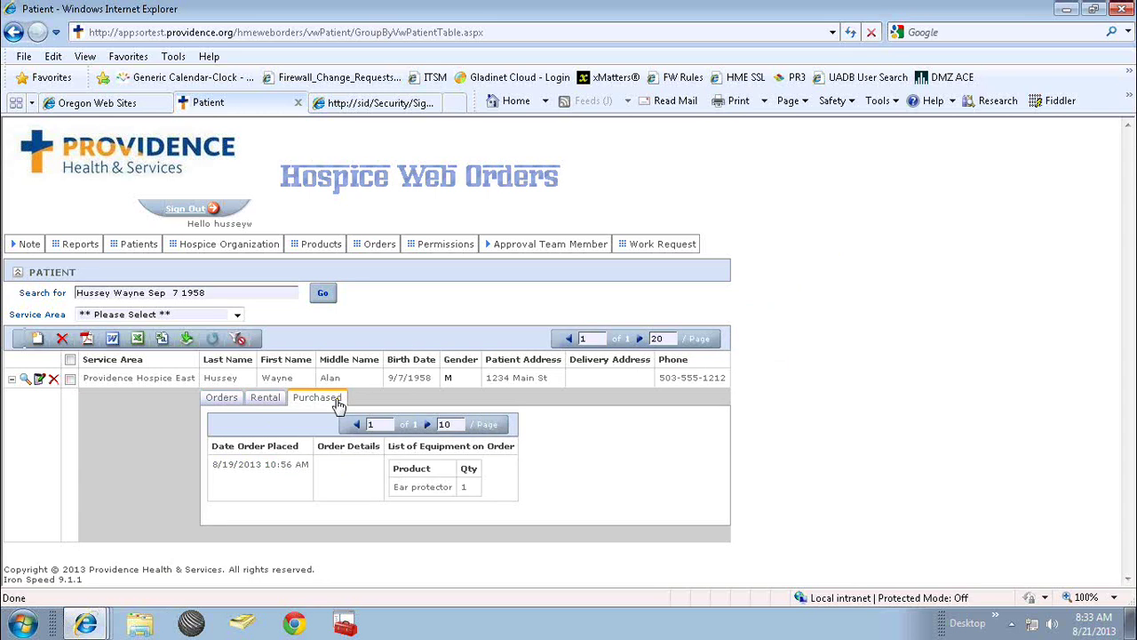
{"action": "left_click", "coordinate": [224, 400]}
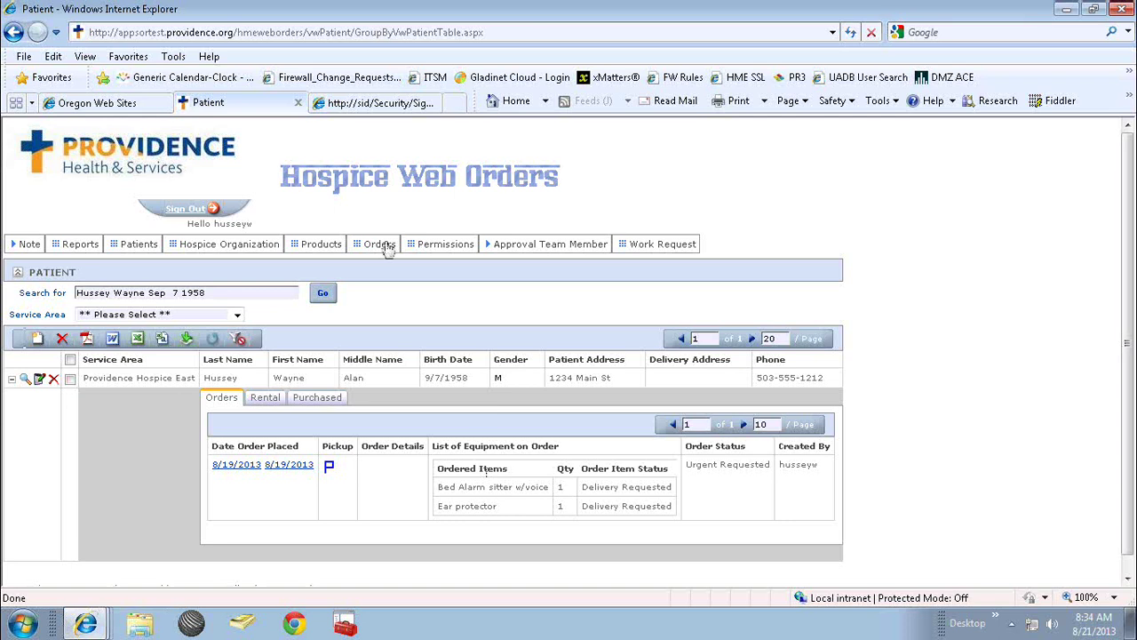
Choose HME Orders from the Orders menu to list every patient's orders.
{"action": "mouse_move", "coordinate": [389, 250]}
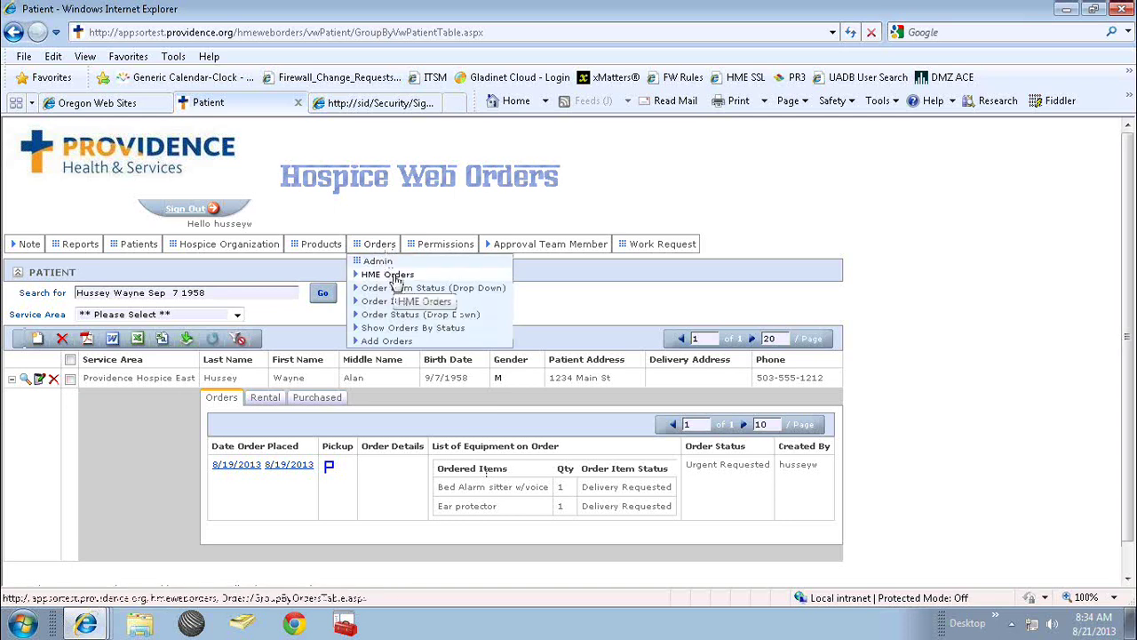
{"action": "left_click", "coordinate": [397, 281]}
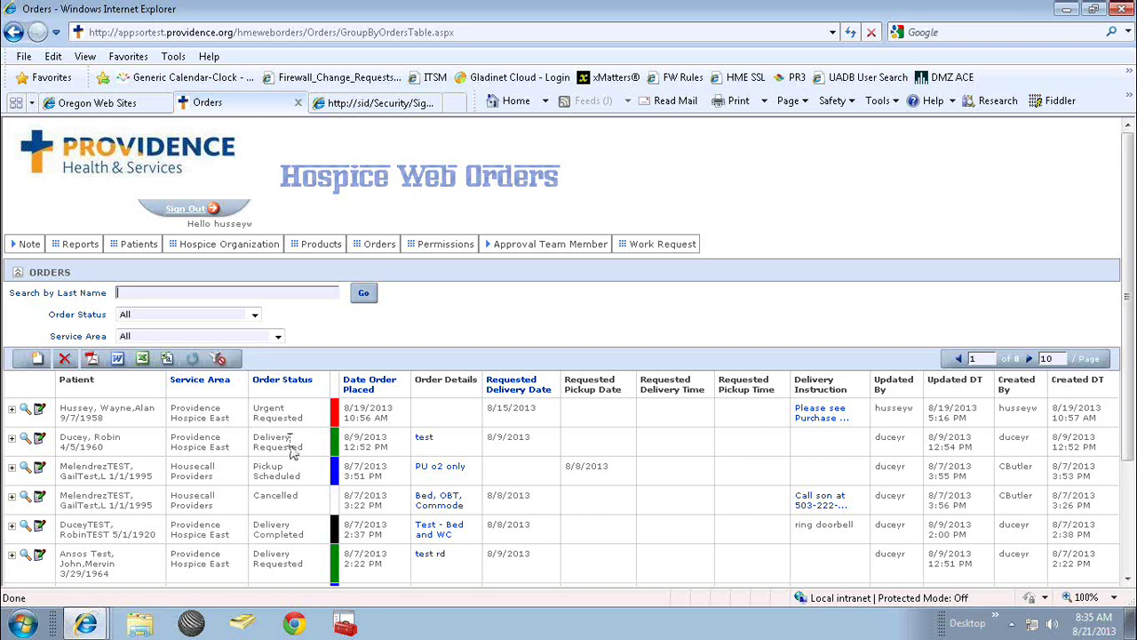
{"action": "left_click", "coordinate": [382, 104]}
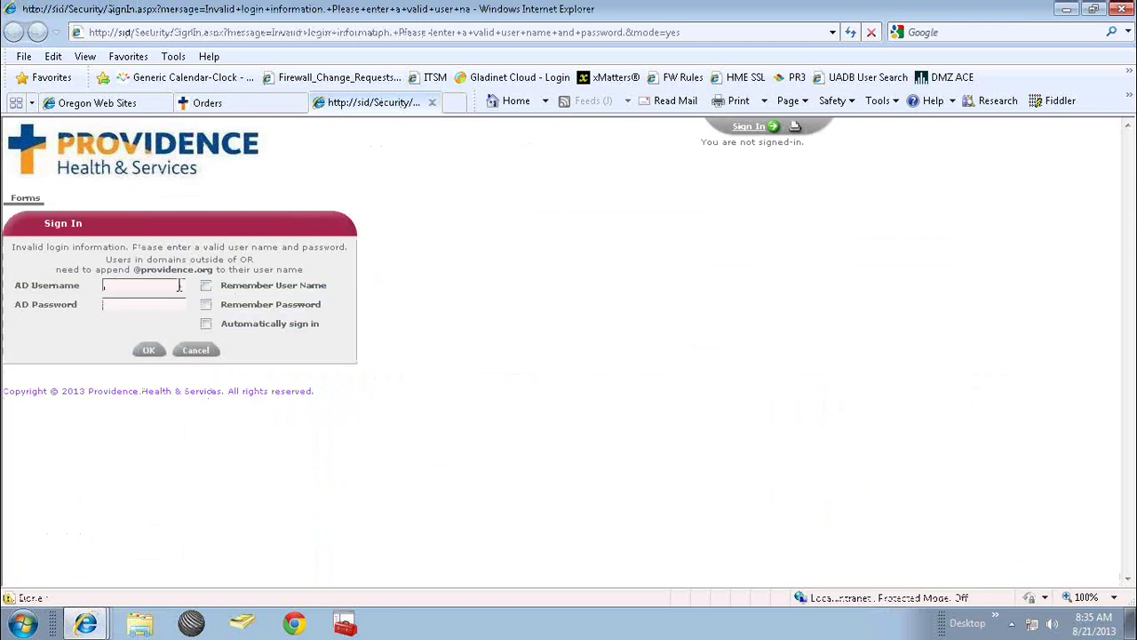
Sign in to the Server Inventory Database with the AD username and password.
{"action": "type", "text": "husseyw********"}
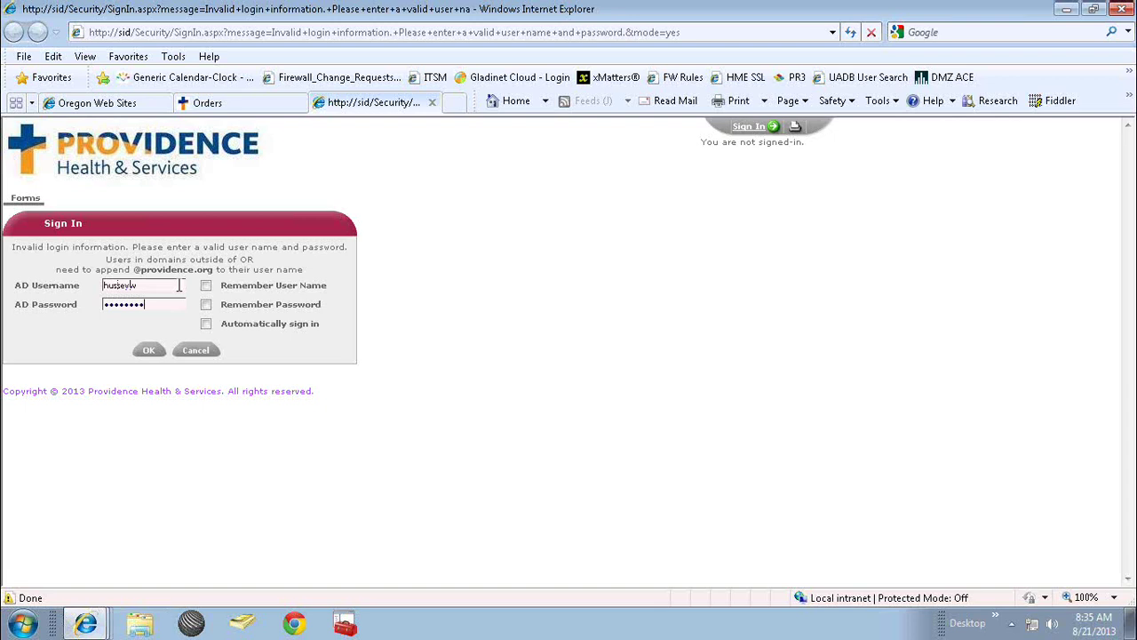
{"action": "key", "text": "Return"}
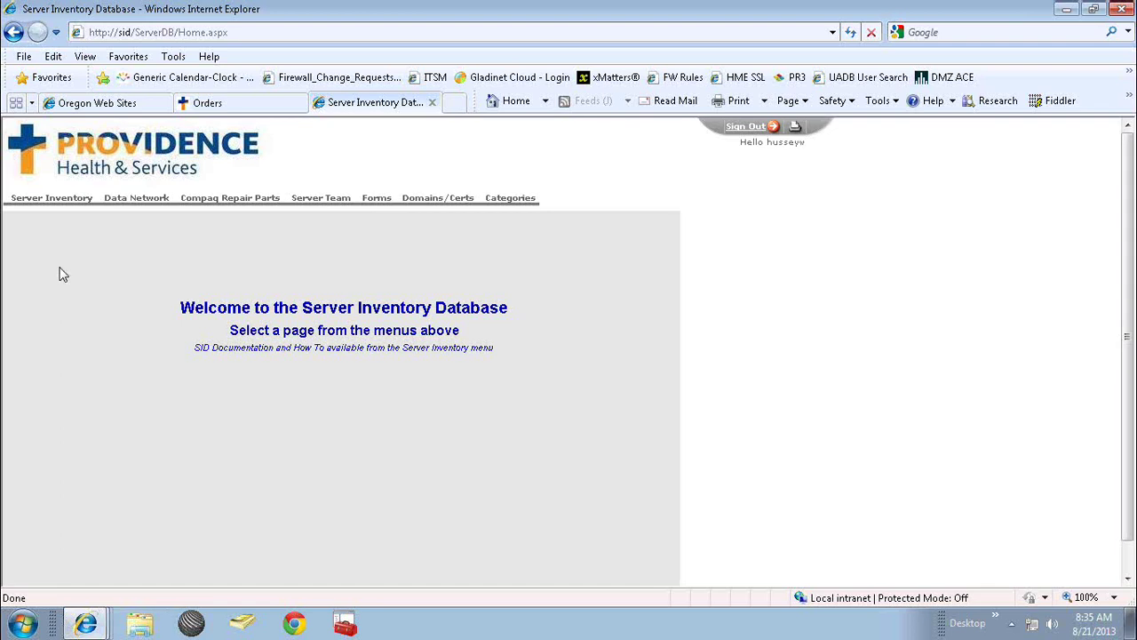
{"action": "mouse_move", "coordinate": [64, 205]}
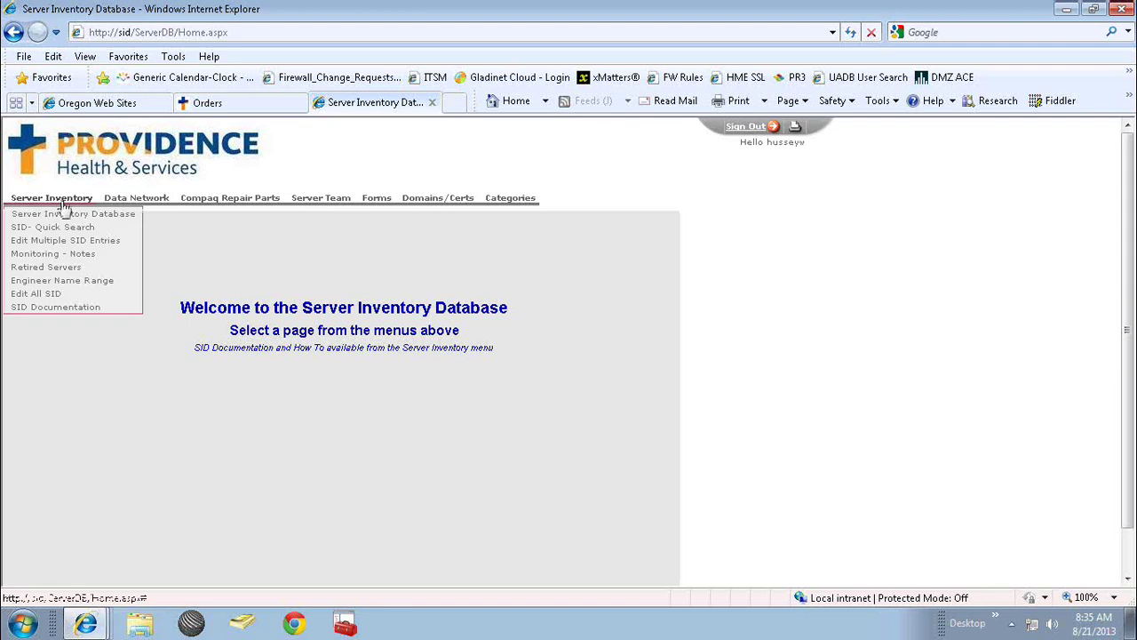
{"action": "mouse_move", "coordinate": [128, 207]}
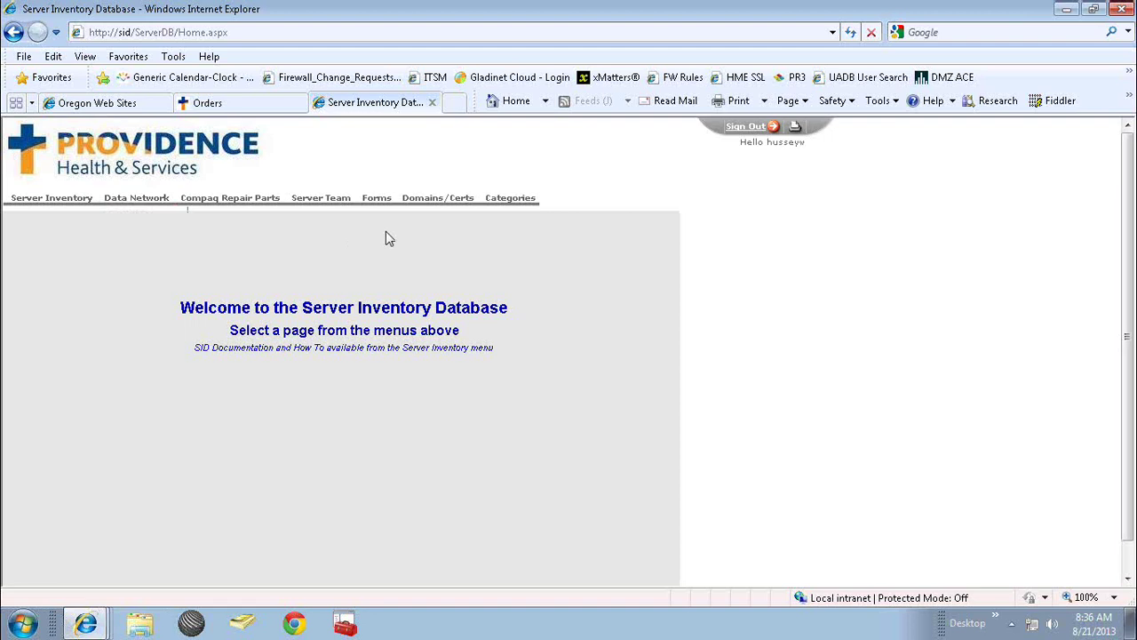
{"action": "mouse_move", "coordinate": [419, 207]}
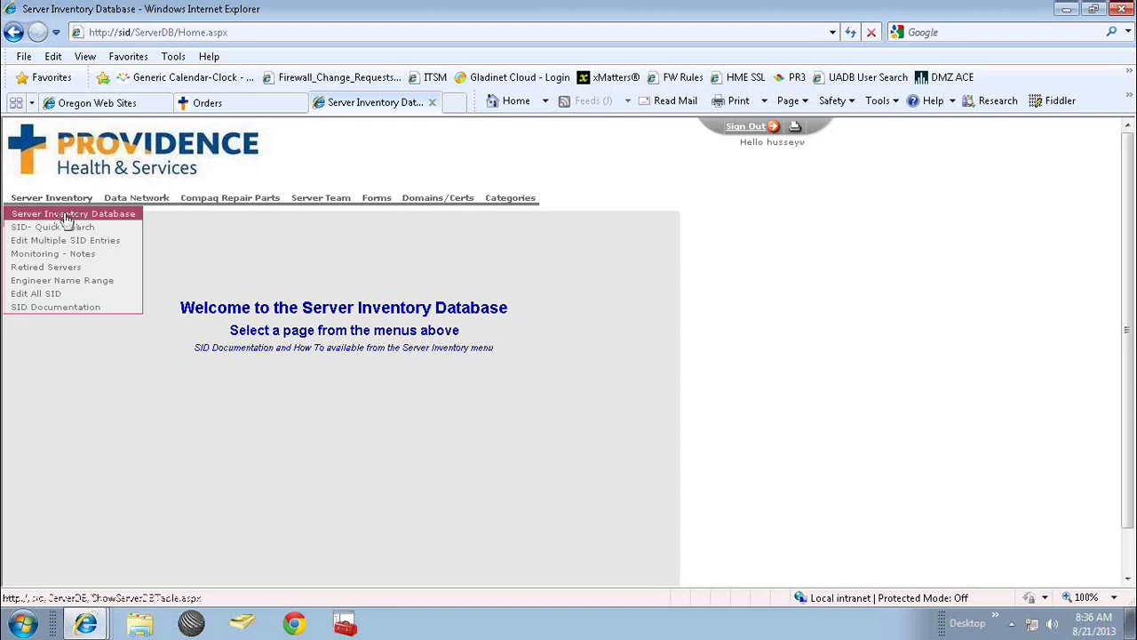
Open the full server inventory list and search it filtered by one engineer from the Engineer listbox.
{"action": "left_click", "coordinate": [66, 219]}
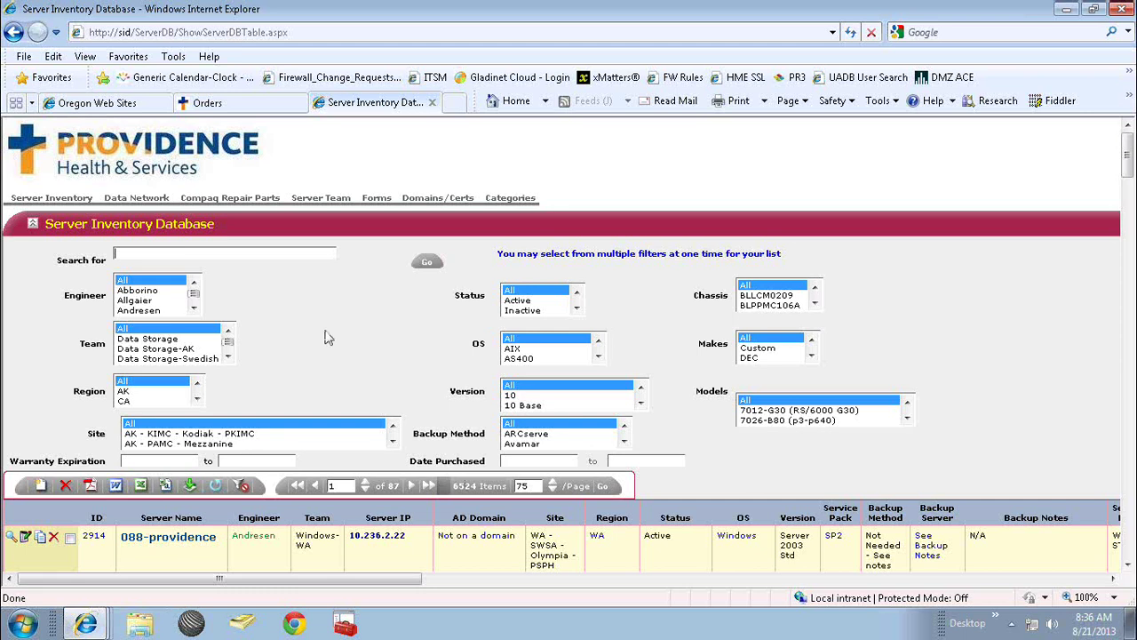
{"action": "left_click", "coordinate": [193, 309]}
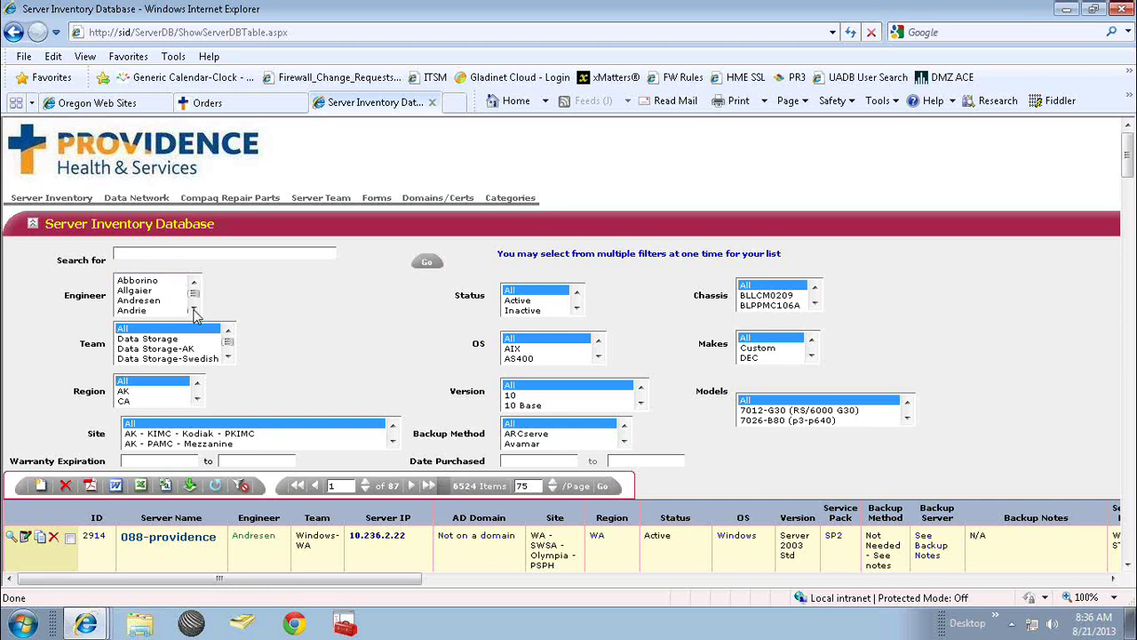
{"action": "left_click", "coordinate": [194, 310]}
{"action": "left_click", "coordinate": [193, 310]}
{"action": "left_click", "coordinate": [193, 310]}
{"action": "left_click", "coordinate": [194, 310]}
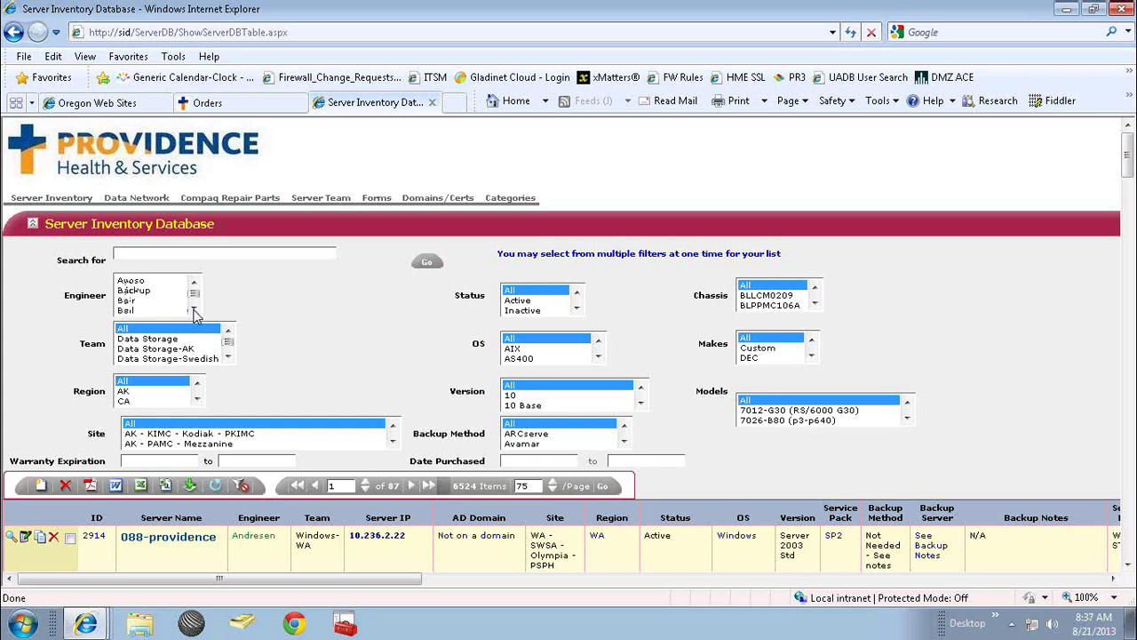
{"action": "left_click", "coordinate": [194, 310]}
{"action": "left_click", "coordinate": [194, 310]}
{"action": "left_click", "coordinate": [194, 310]}
{"action": "left_click", "coordinate": [194, 310]}
{"action": "left_click", "coordinate": [193, 310]}
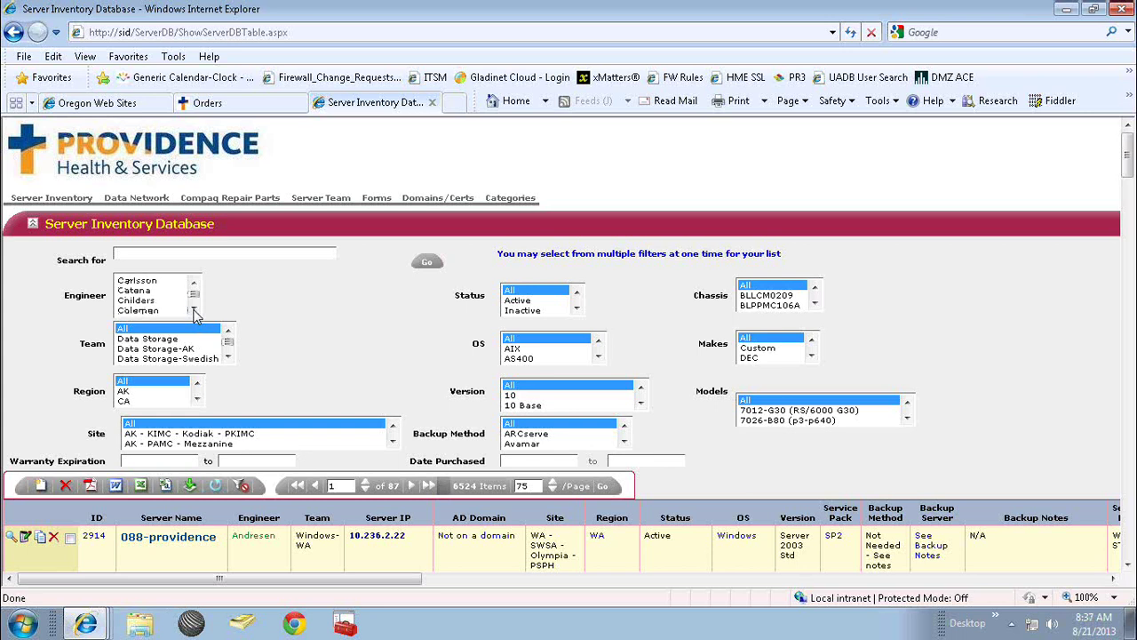
{"action": "left_click", "coordinate": [147, 302]}
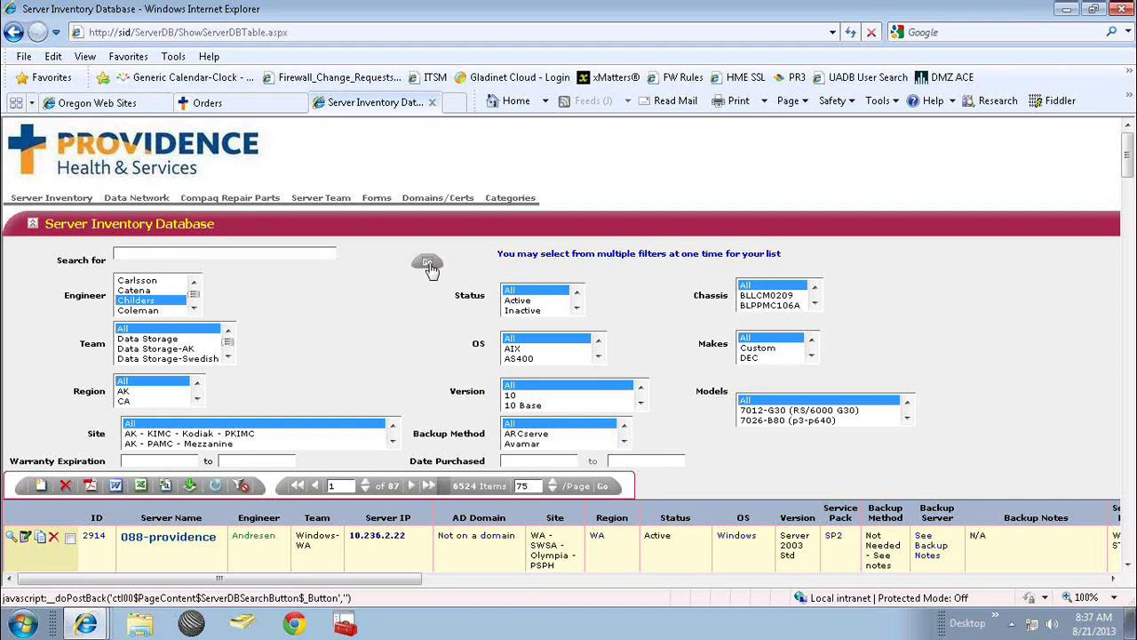
{"action": "left_click", "coordinate": [428, 265]}
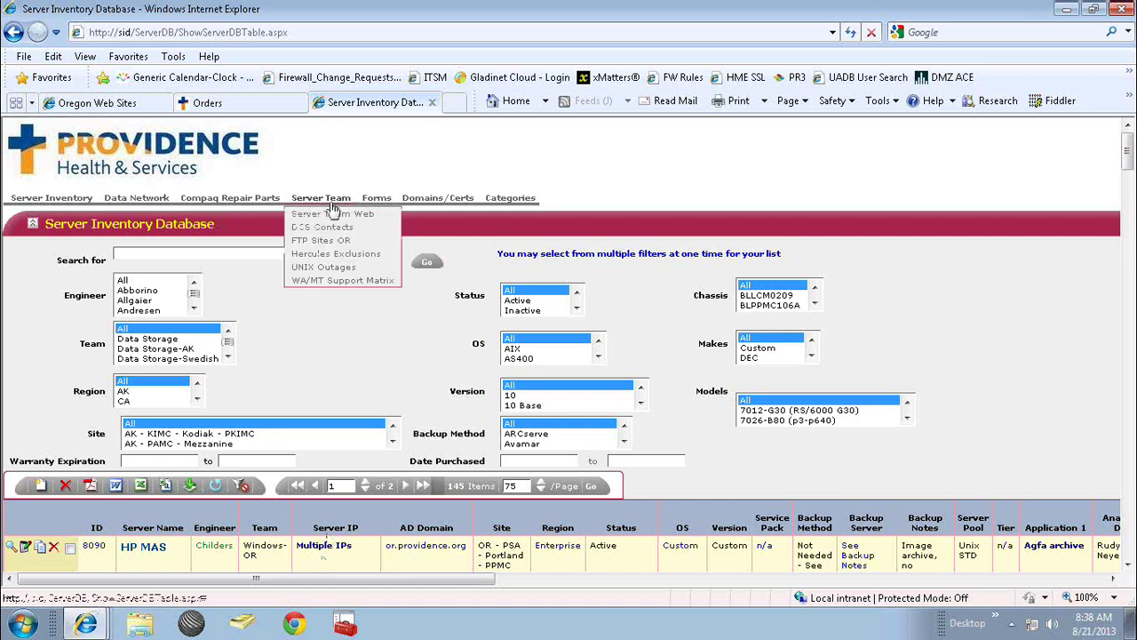
Open the DNS Request Form from the Forms menu and start a new internal DNS request.
{"action": "mouse_move", "coordinate": [375, 207]}
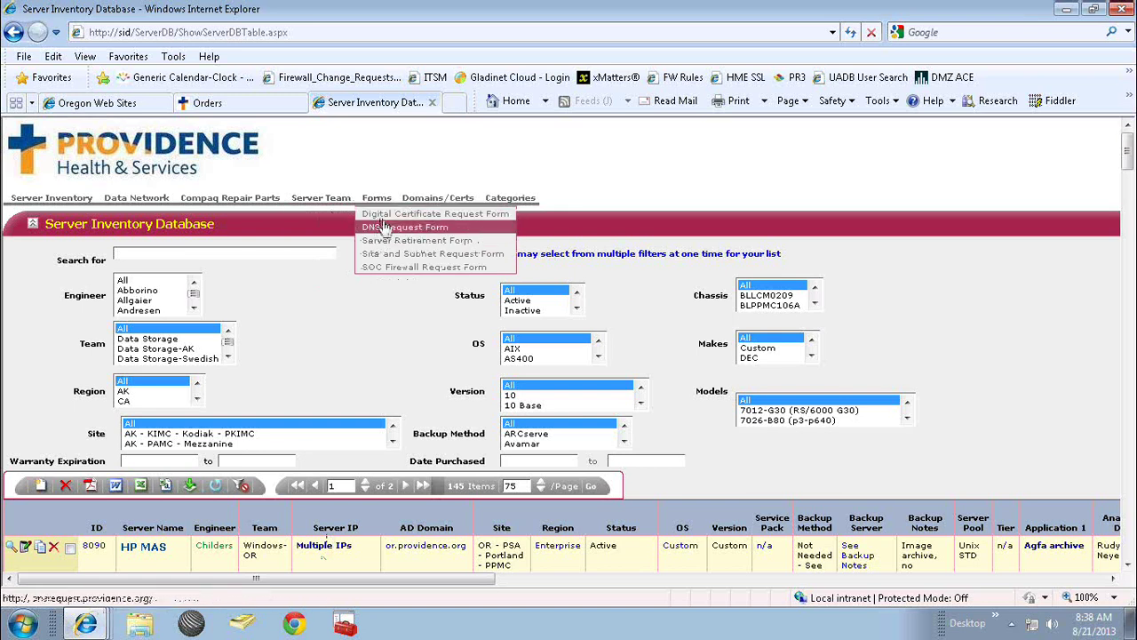
{"action": "left_click", "coordinate": [386, 229]}
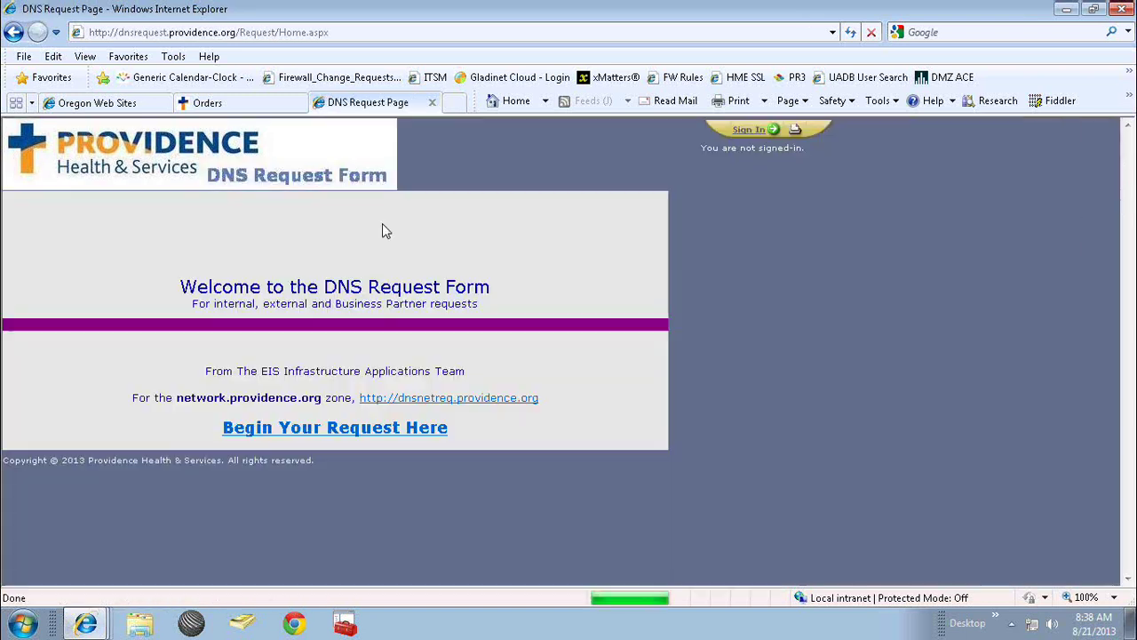
{"action": "left_click", "coordinate": [315, 430]}
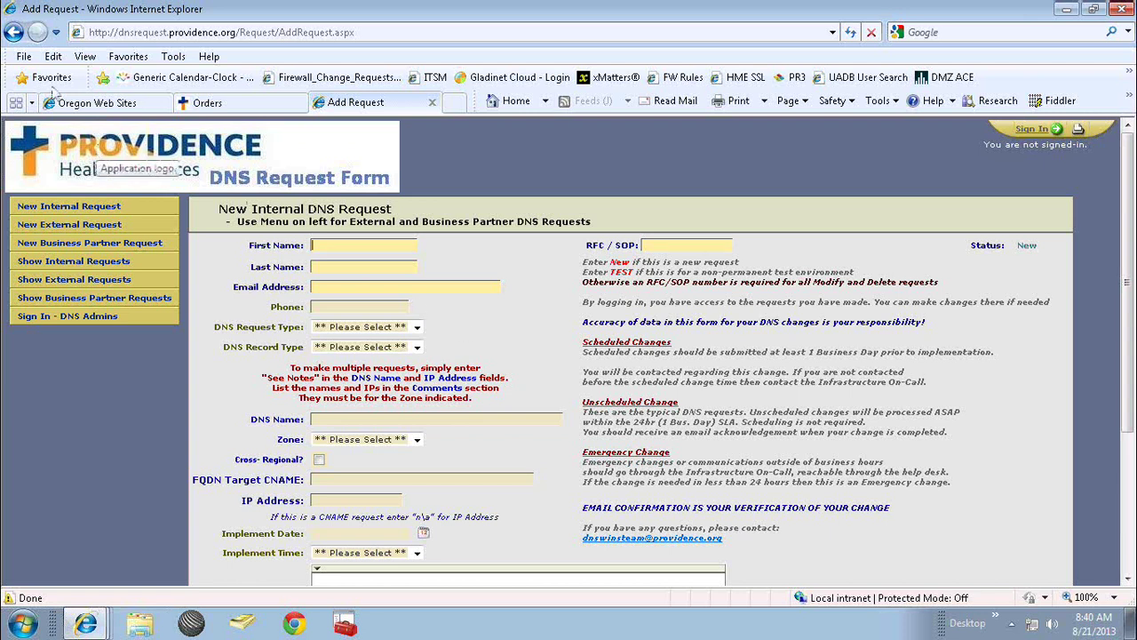
{"action": "left_click", "coordinate": [13, 32]}
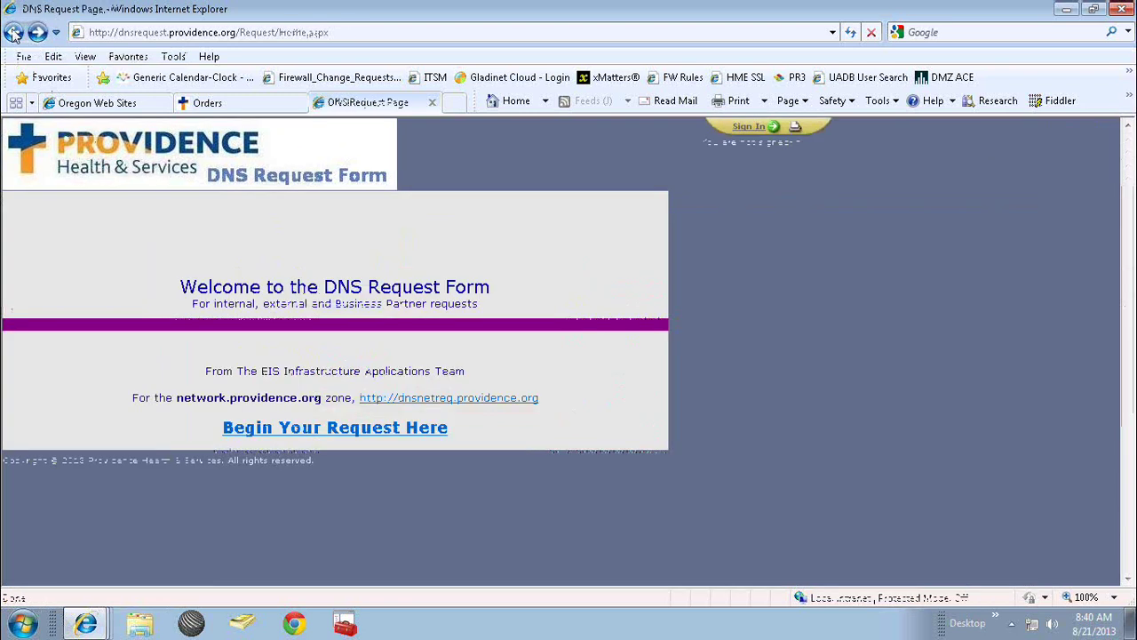
Go back to the Server Inventory Database's Welcome home page.
{"action": "left_click", "coordinate": [14, 32]}
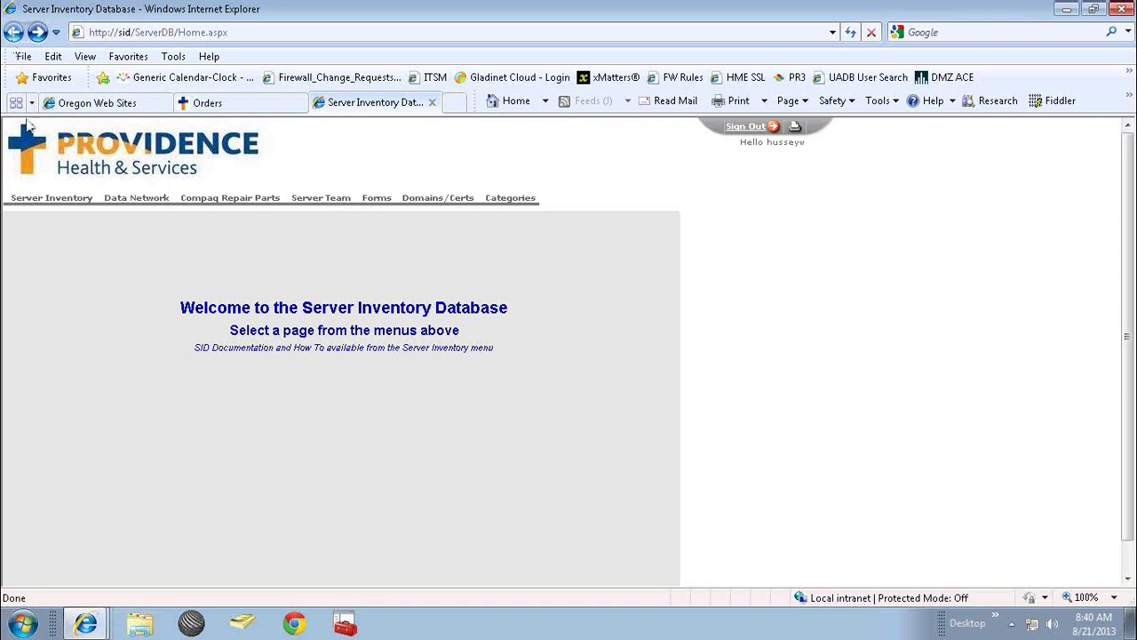
{"action": "mouse_move", "coordinate": [63, 207]}
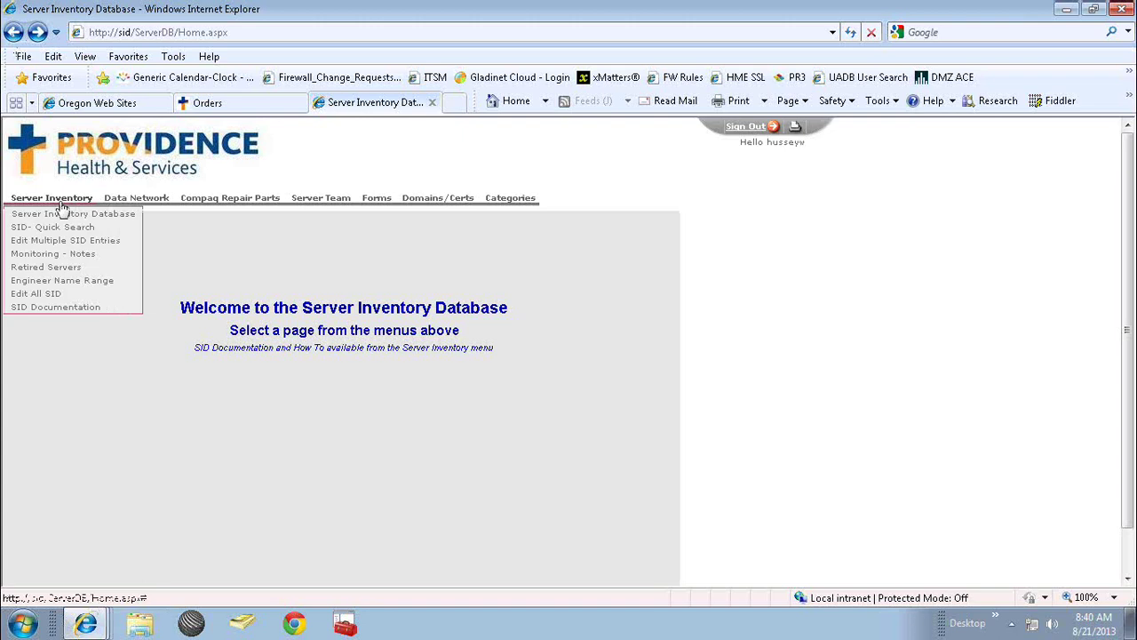
Switch to the Oregon Web Sites tab and preview its left navigation submenus.
{"action": "left_click", "coordinate": [112, 107]}
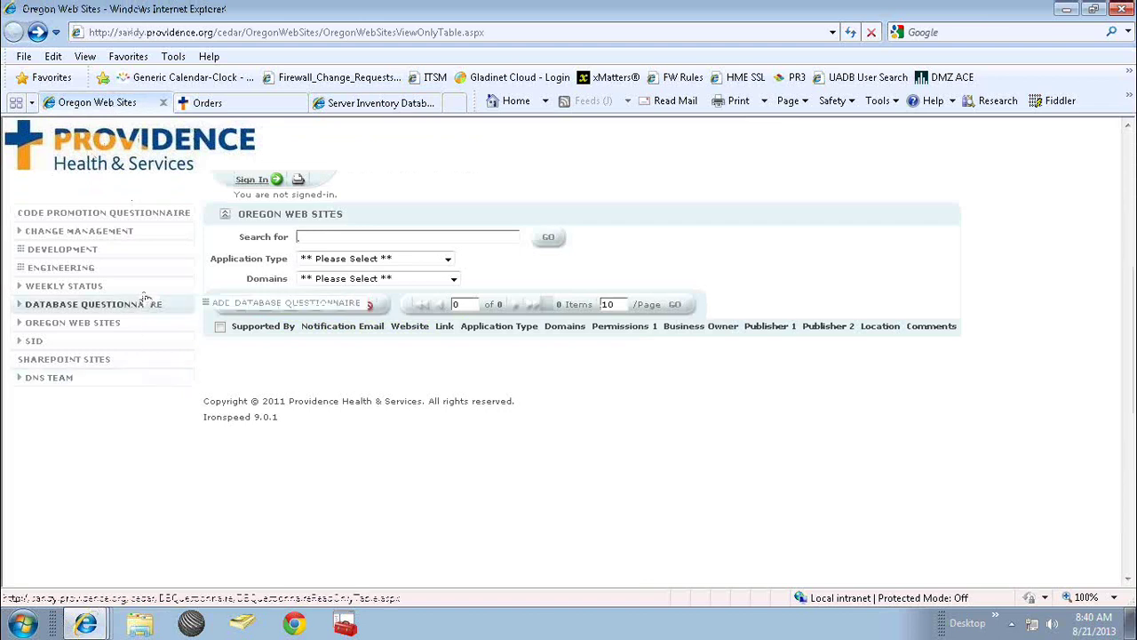
{"action": "mouse_move", "coordinate": [152, 237]}
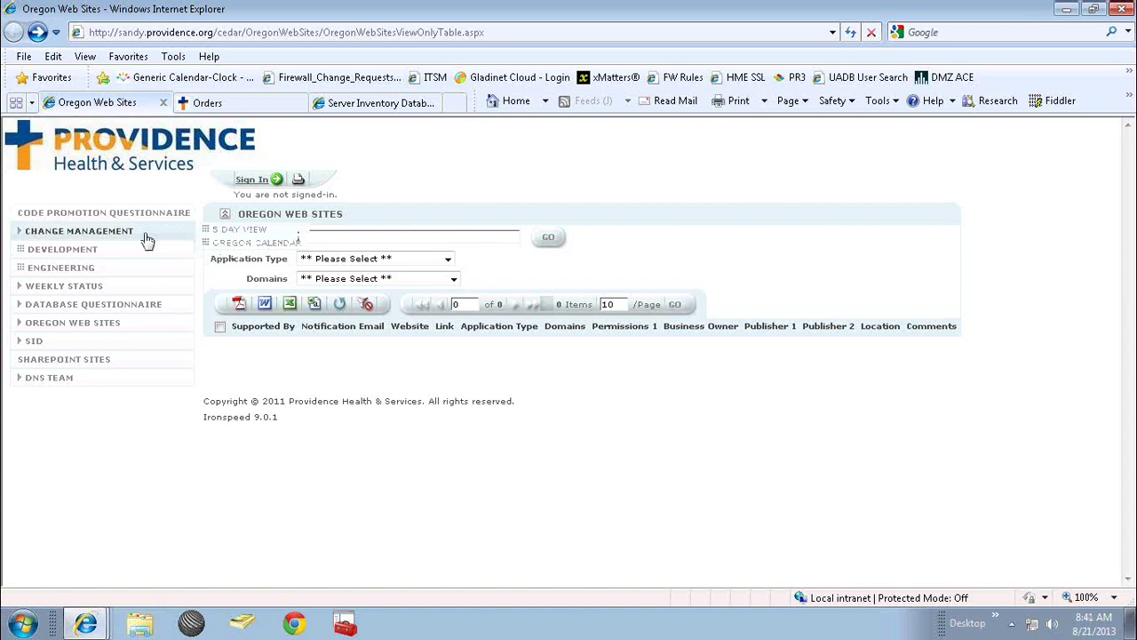
{"action": "mouse_move", "coordinate": [82, 305]}
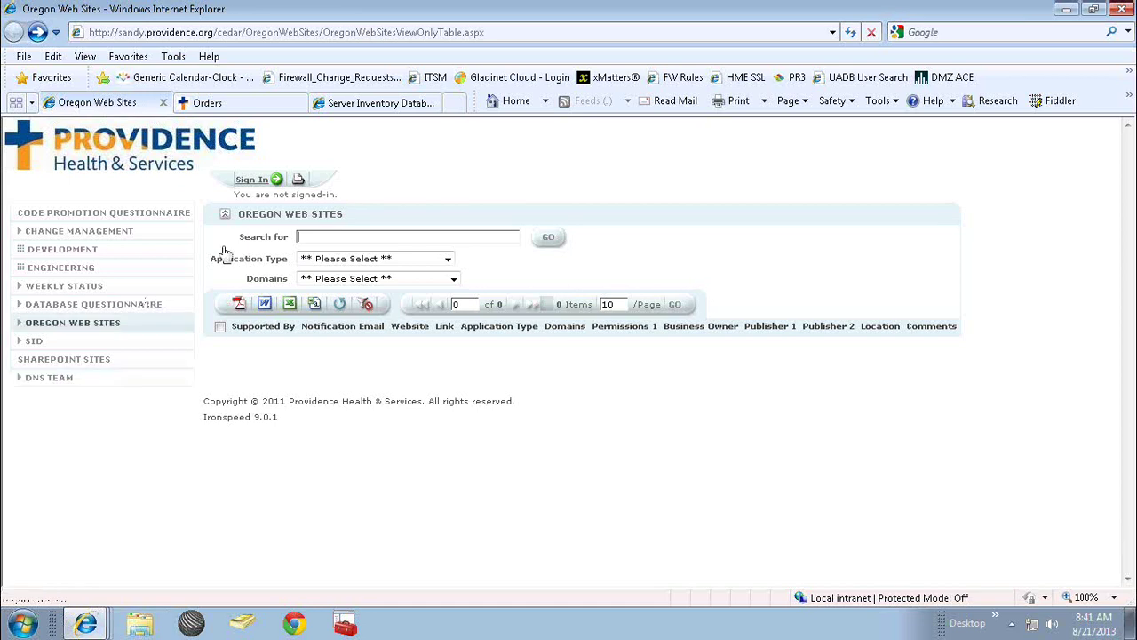
Return to the Server Inventory Database tab, then switch over to the PowerPoint slide show.
{"action": "left_click", "coordinate": [373, 105]}
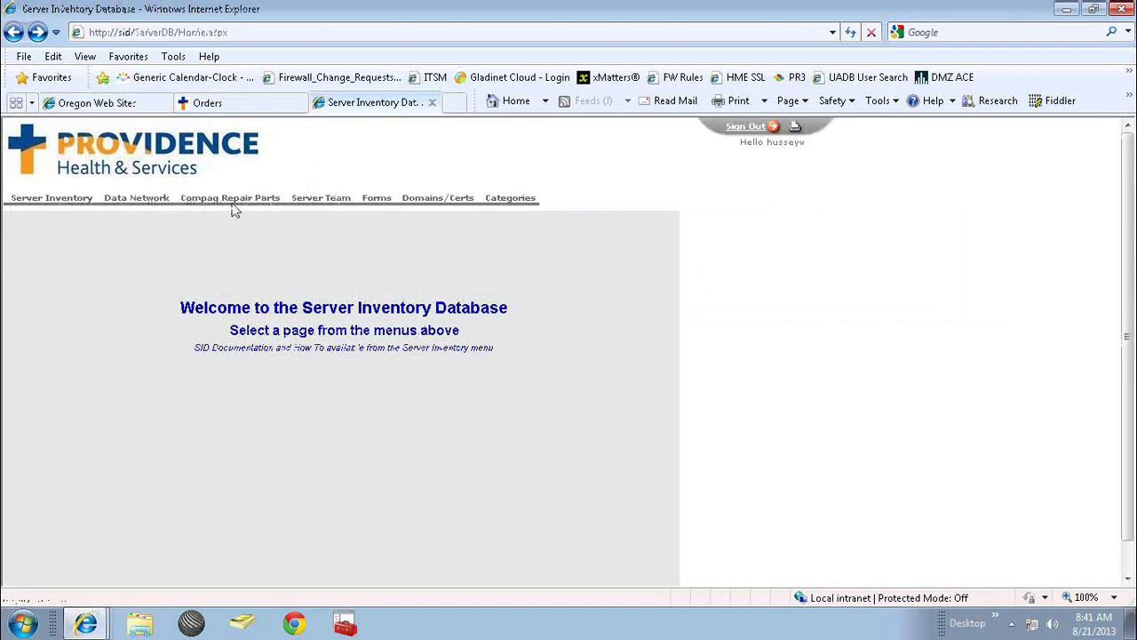
{"action": "mouse_move", "coordinate": [232, 206]}
{"action": "mouse_move", "coordinate": [167, 211]}
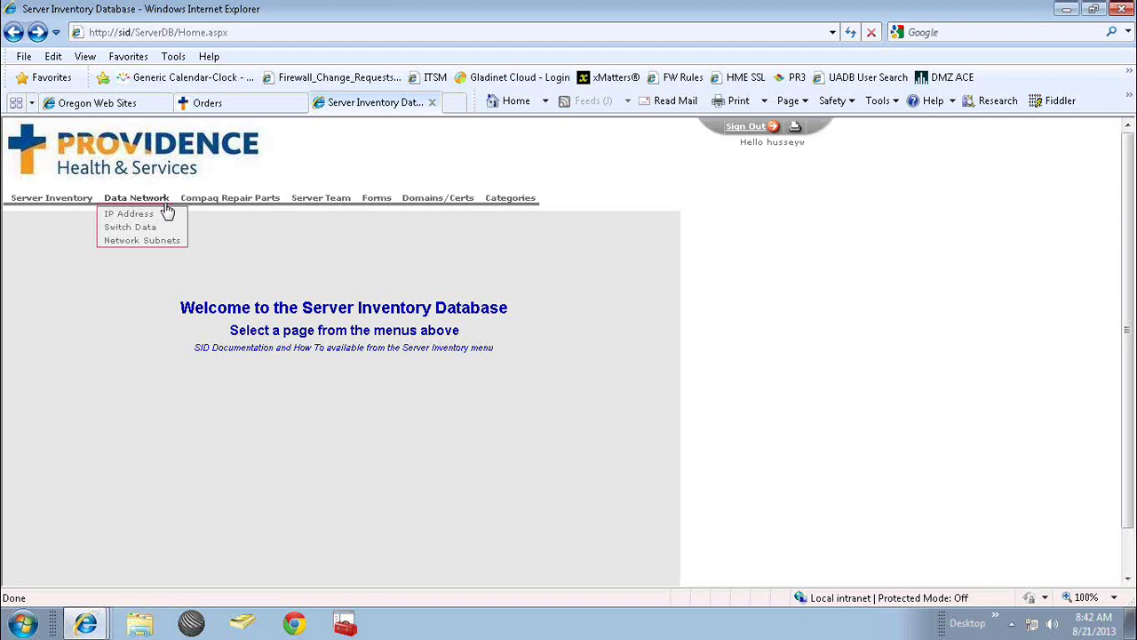
{"action": "key", "text": "alt+Tab"}
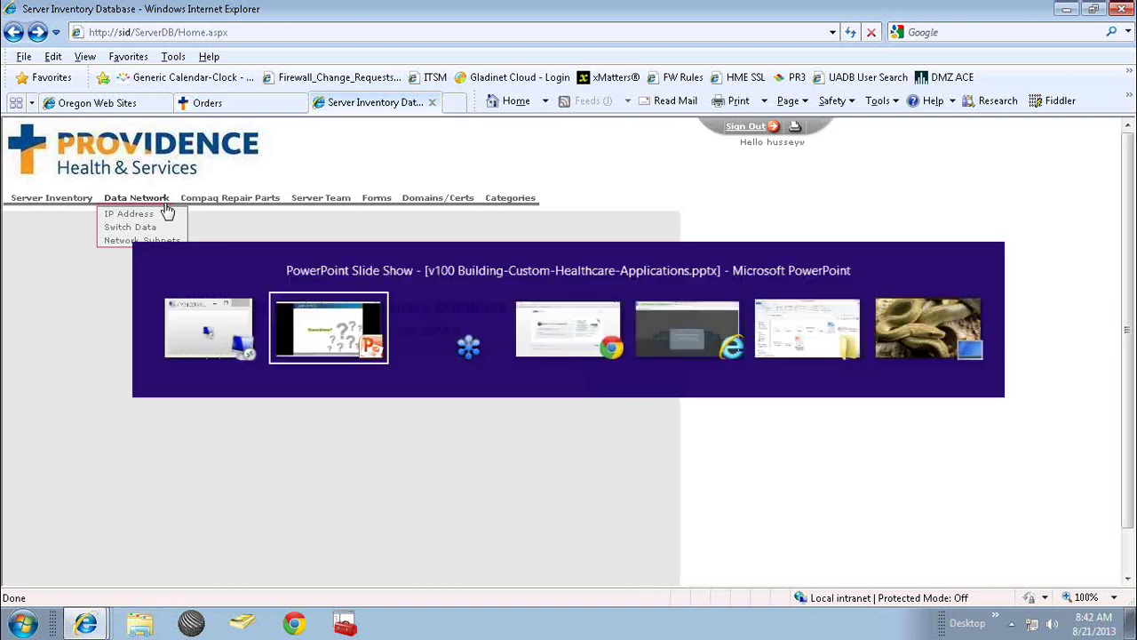